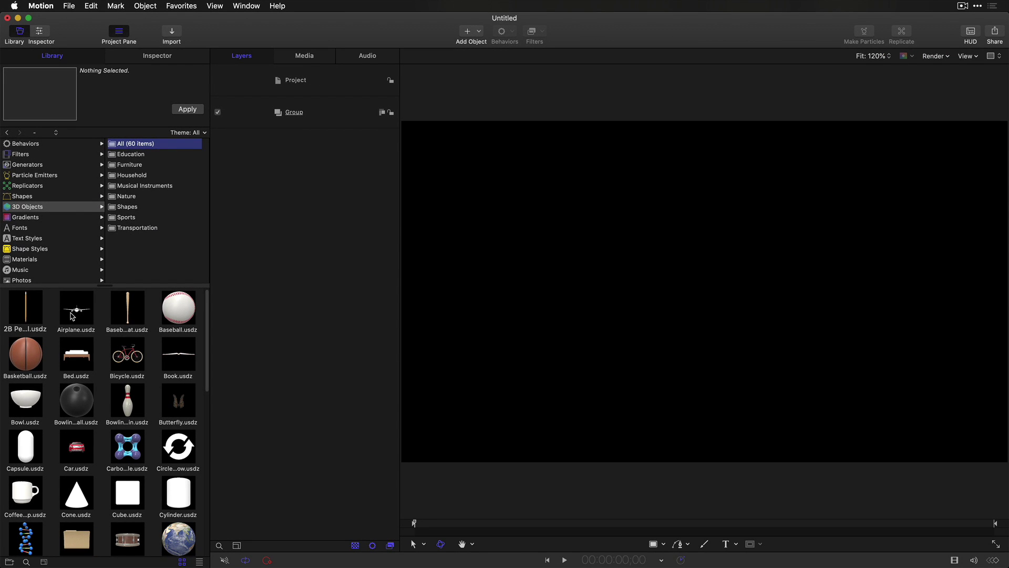
Preview the Airplane, Butterfly, Robot and Skull models in the 3D Objects library, ending on Skull
left_click(72, 316)
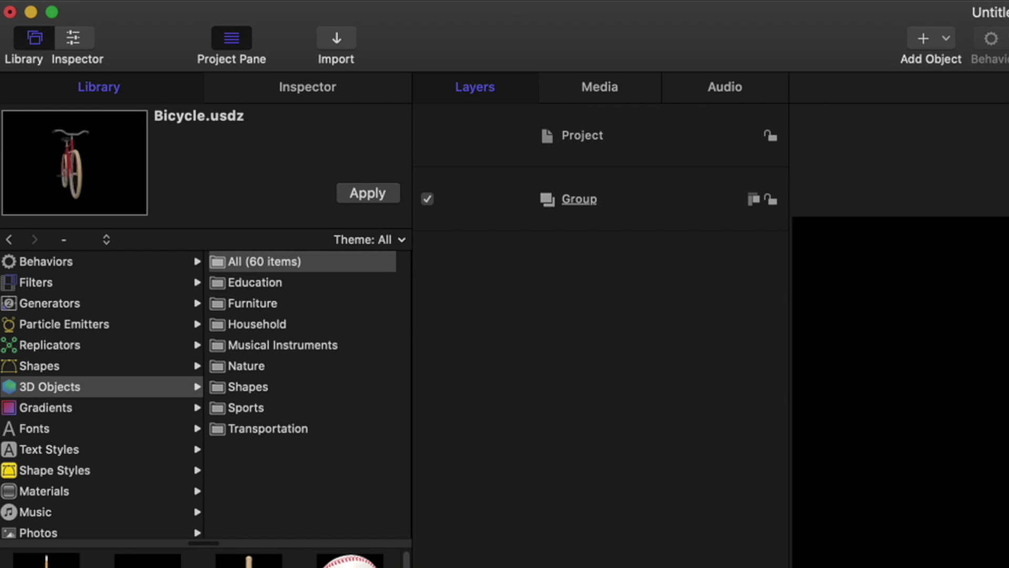
left_click(349, 567)
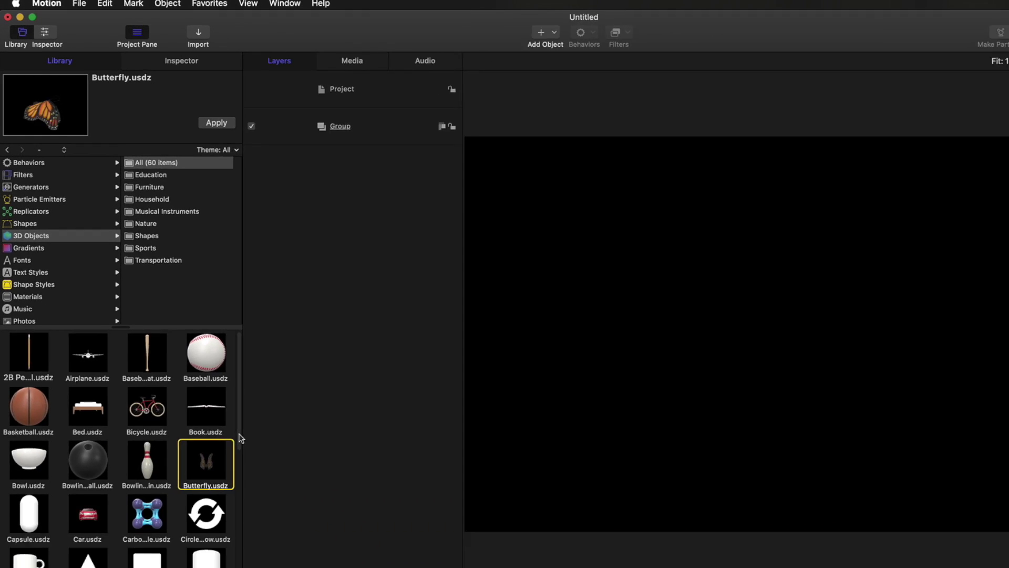
scroll(241, 438, "down", 15)
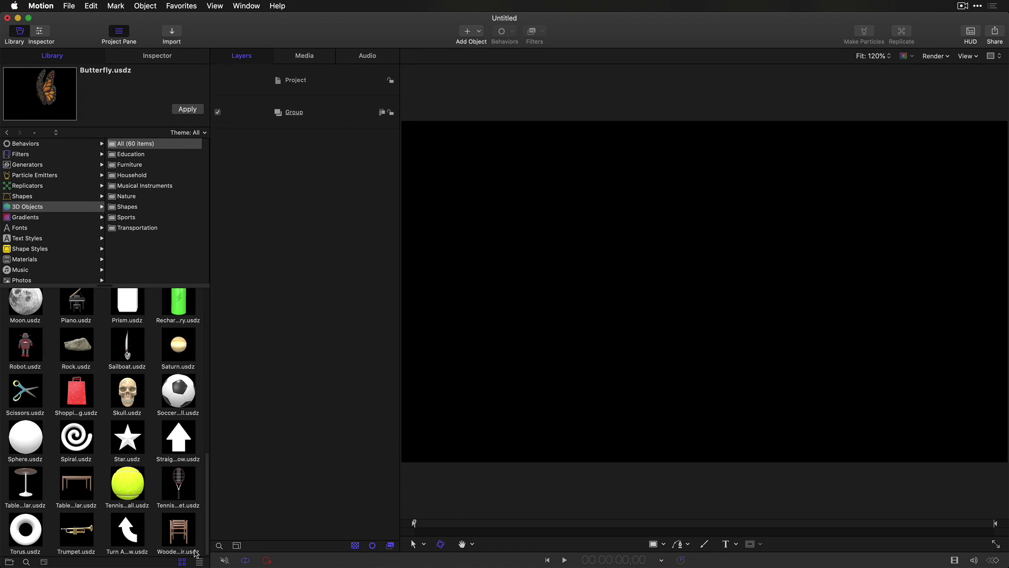
left_click(28, 351)
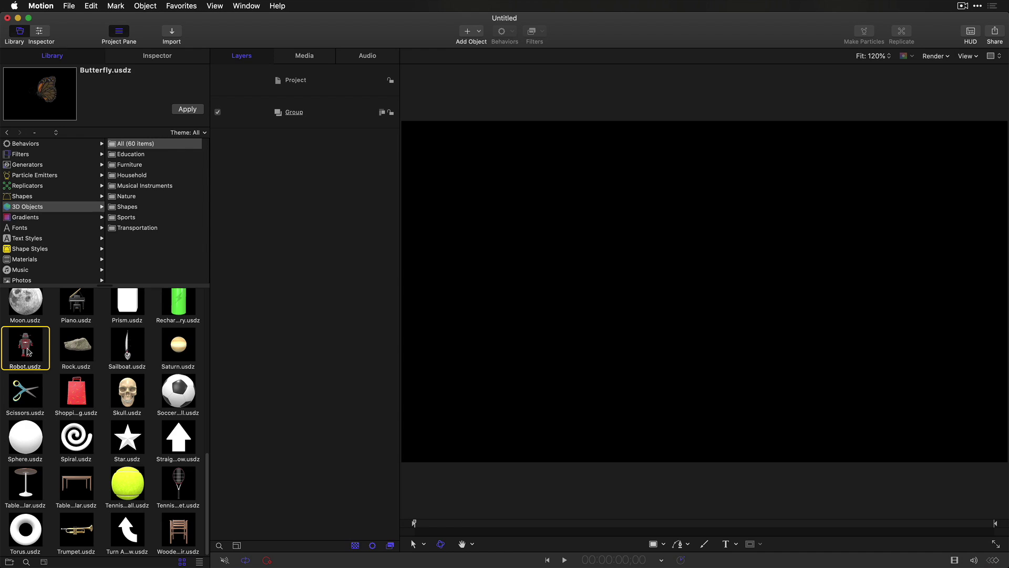
left_click(125, 393)
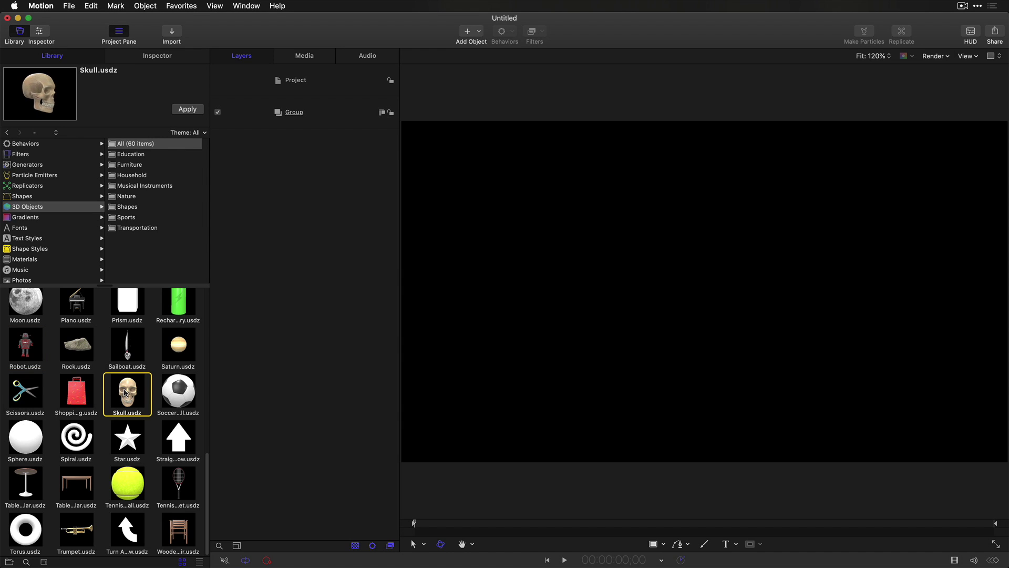
Apply the Skull model to the project and expand its Rotation properties in the Inspector
left_click(188, 112)
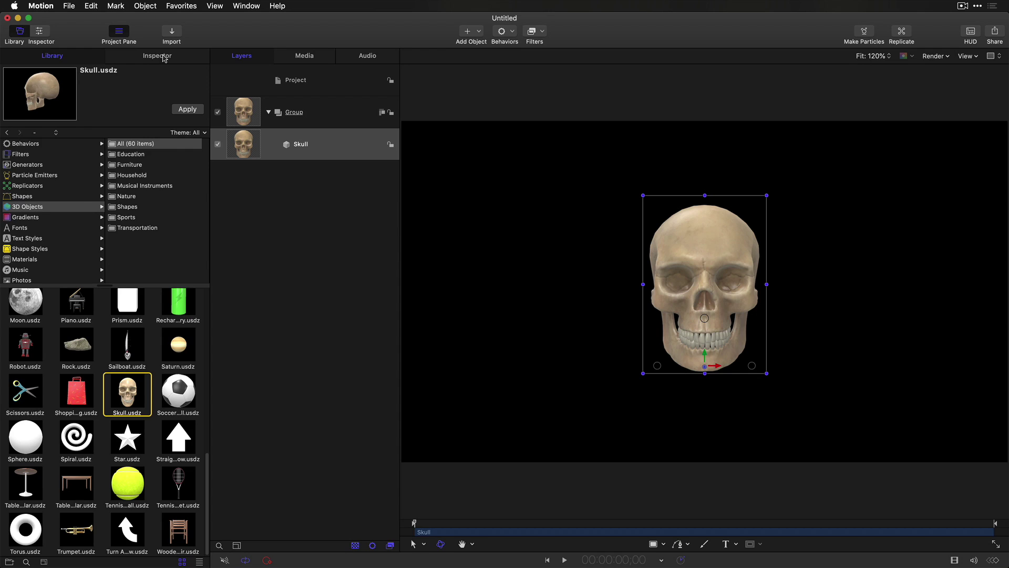
left_click(158, 55)
left_click(25, 136)
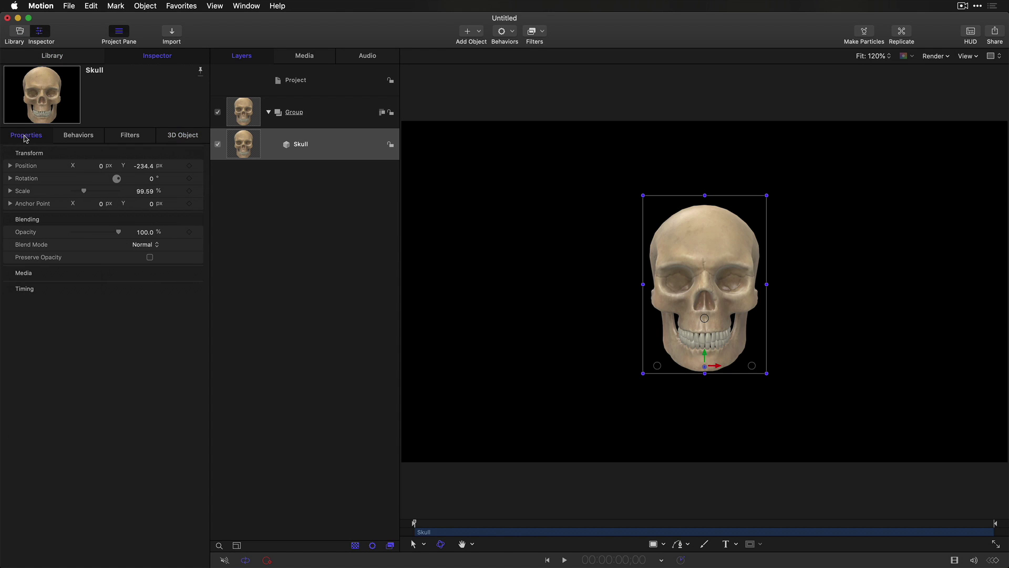
left_click(11, 179)
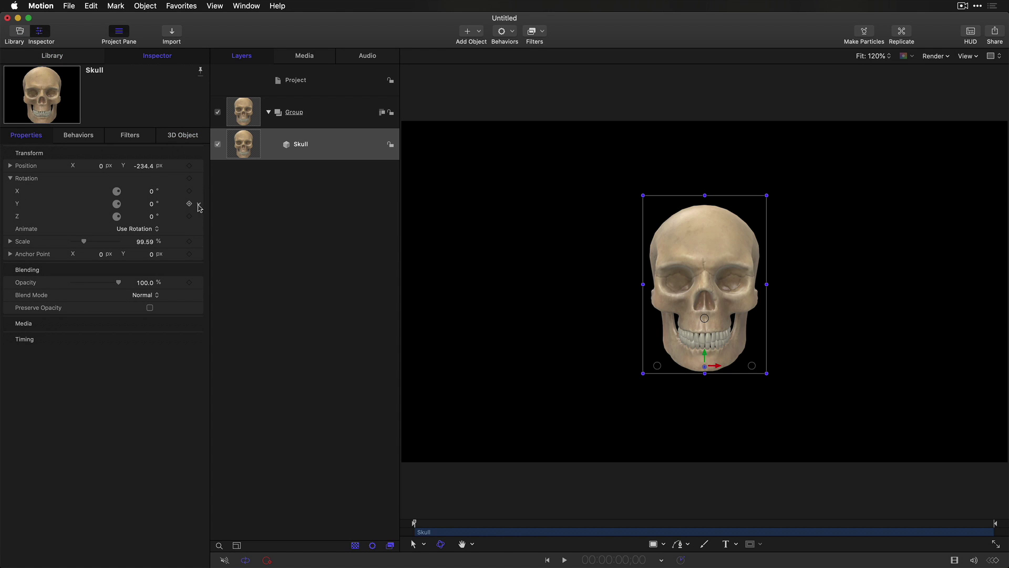
Drive the skull's Y rotation with a Rate behavior of -50 and play it back
left_click(199, 205)
mouse_move(273, 301)
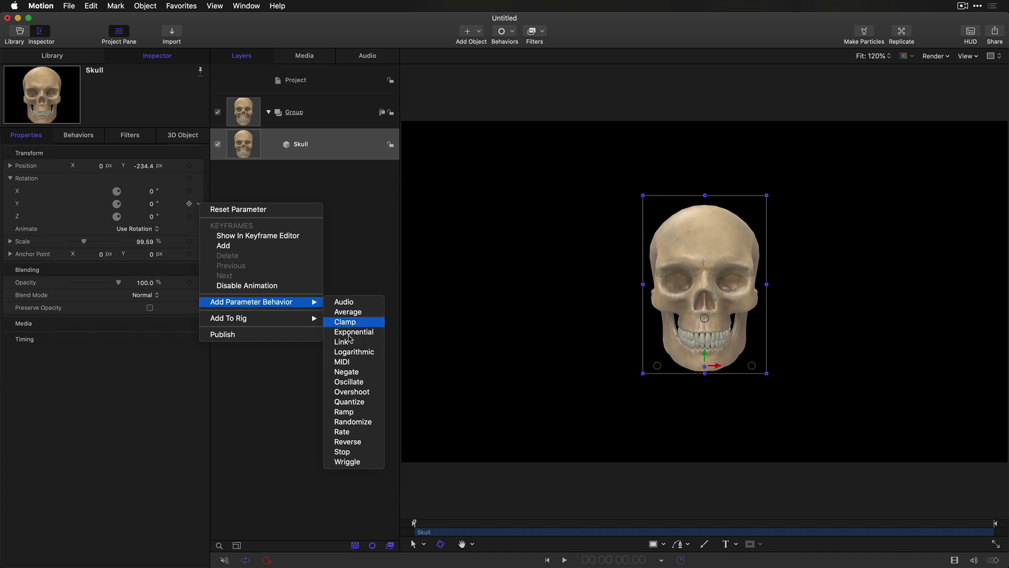
left_click(362, 431)
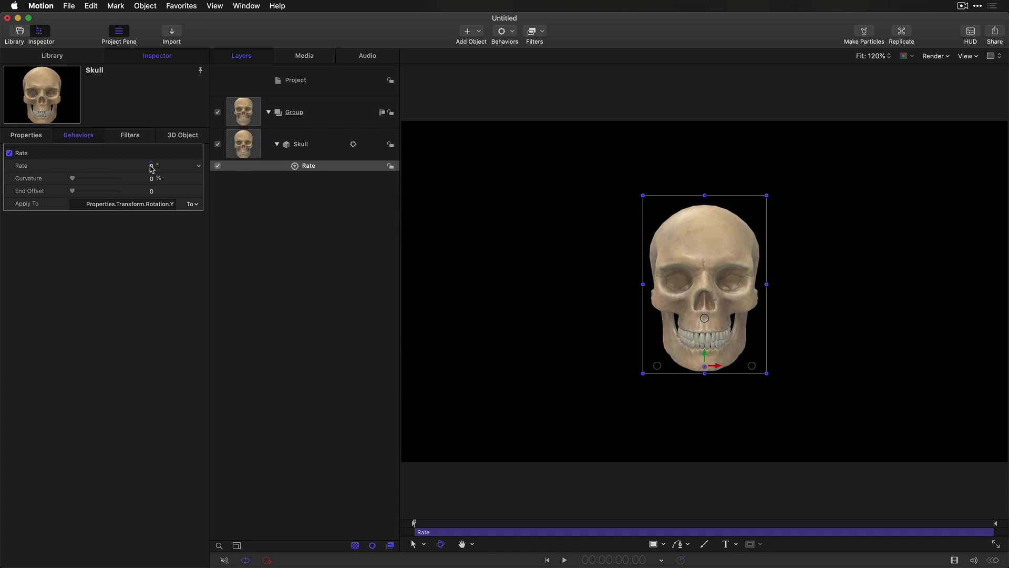
left_click(310, 217)
key("space")
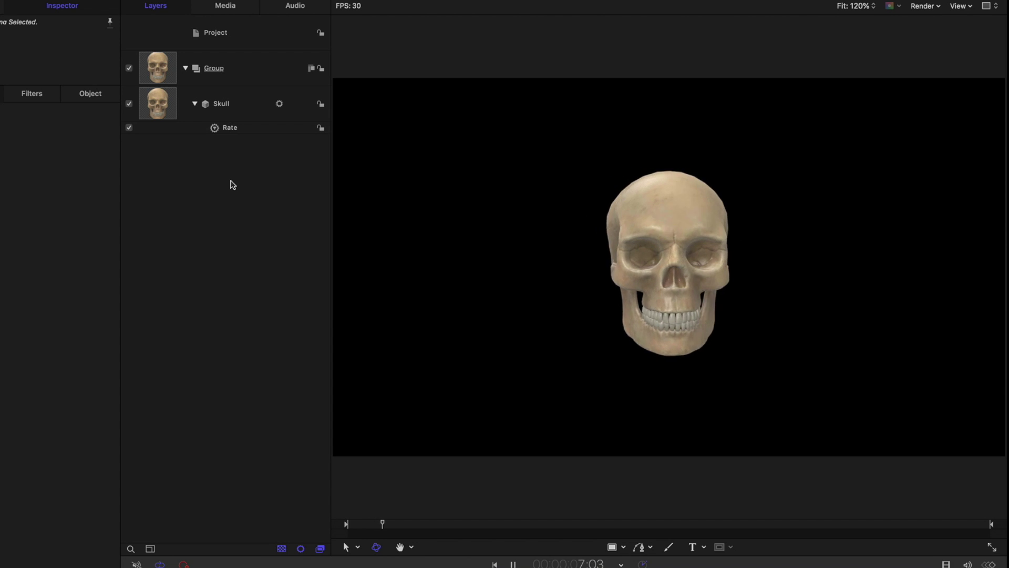
Stop playback and show the Skull layer's 3D Object controls
key("space")
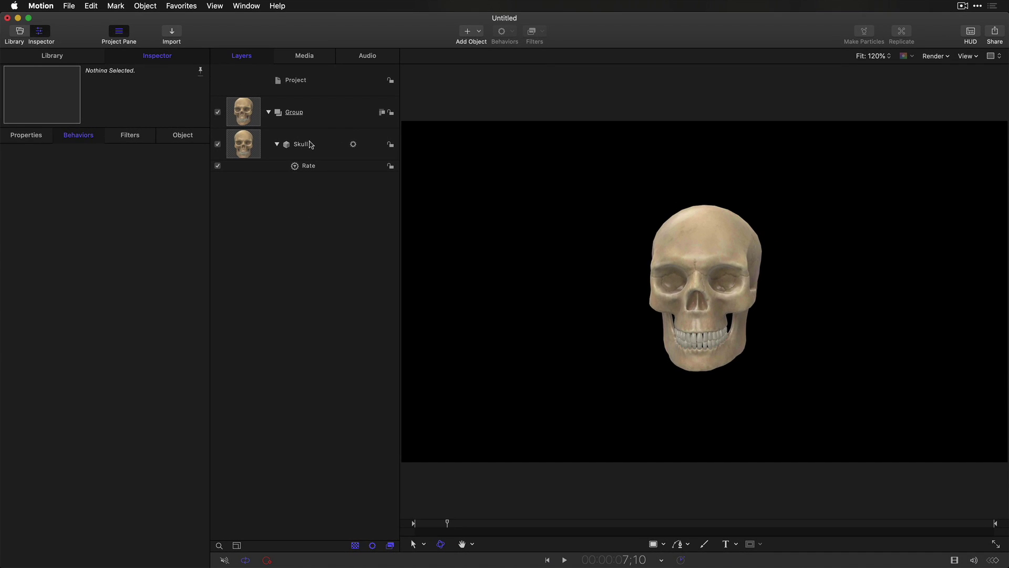
left_click(311, 145)
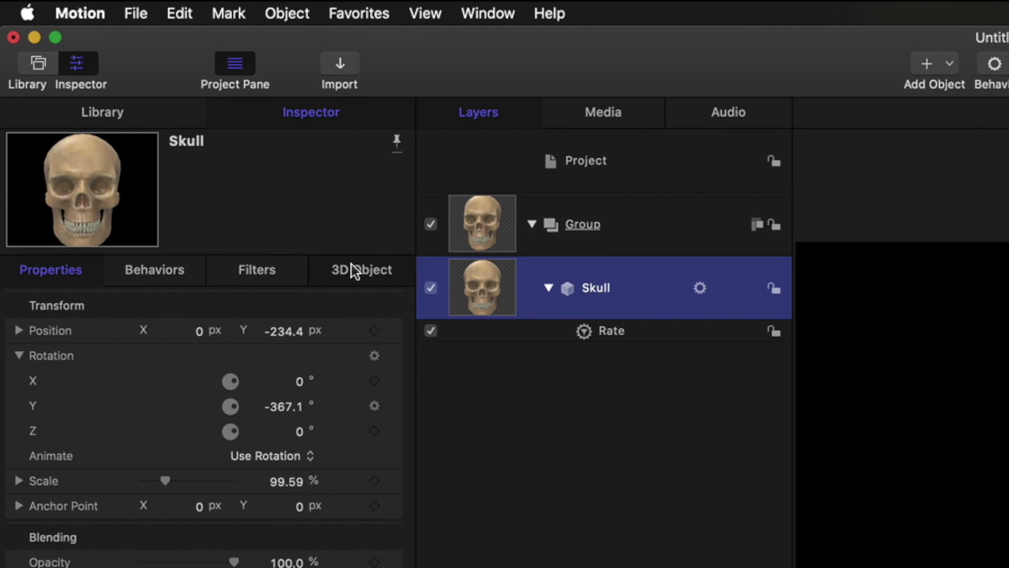
left_click(178, 132)
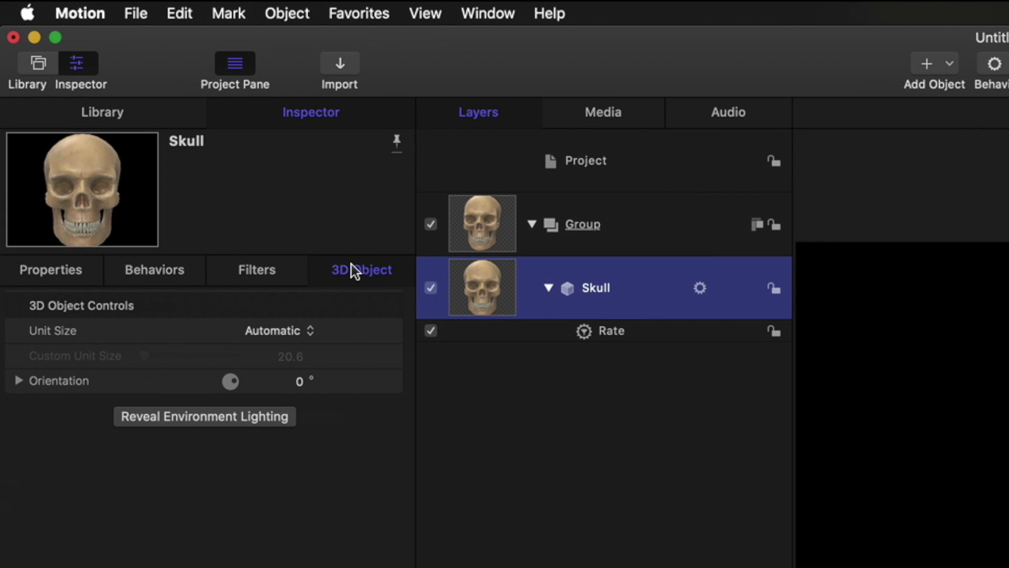
Set Unit Size to Custom and scrub it larger, then tilt the skull's X orientation
left_click(314, 331)
left_click(314, 369)
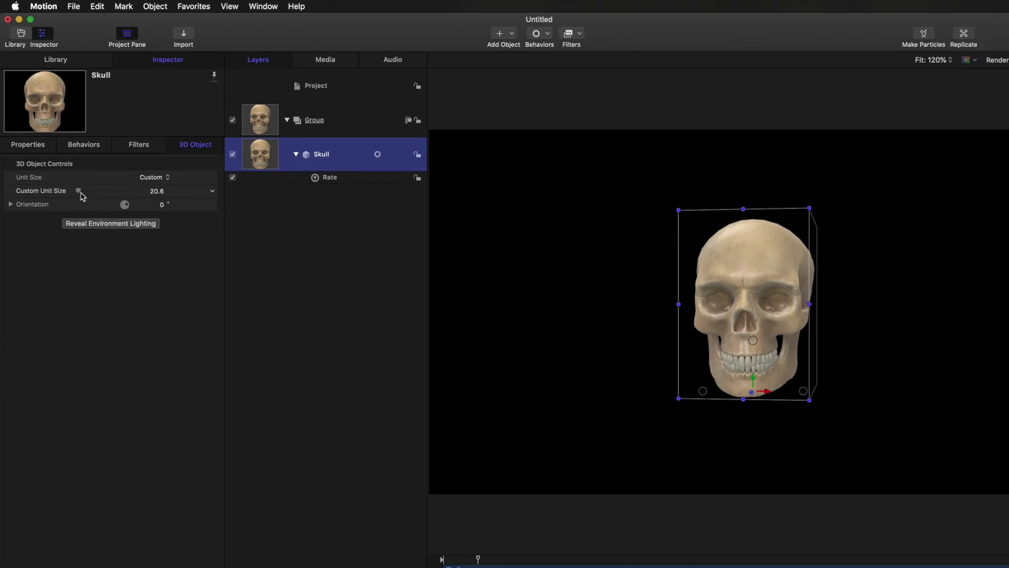
mouse_move(83, 196)
left_mouse_down()
mouse_move(92, 194)
mouse_move(79, 195)
mouse_move(75, 181)
left_mouse_up()
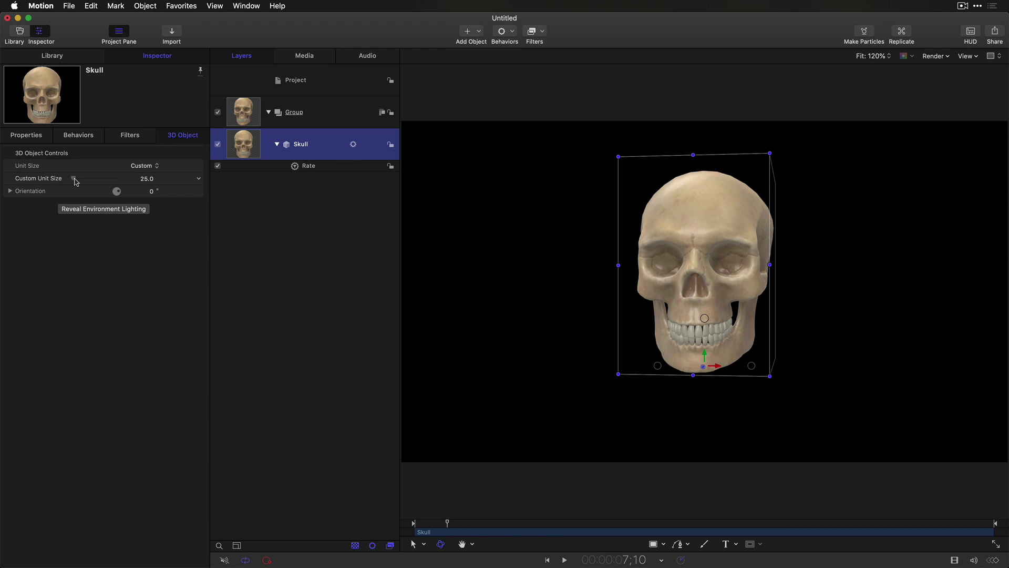
left_click(10, 190)
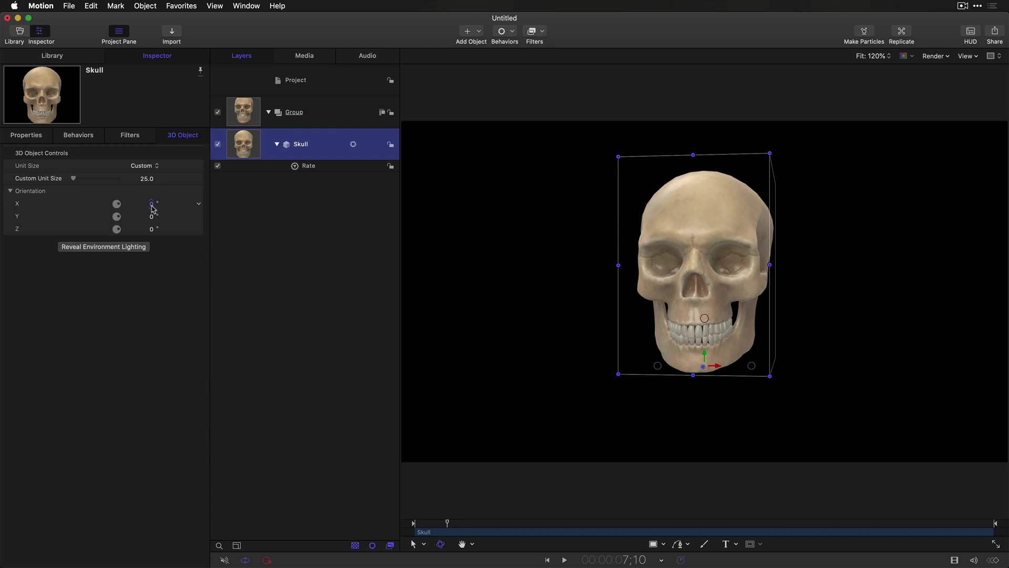
left_click_drag(142, 204, 192, 220)
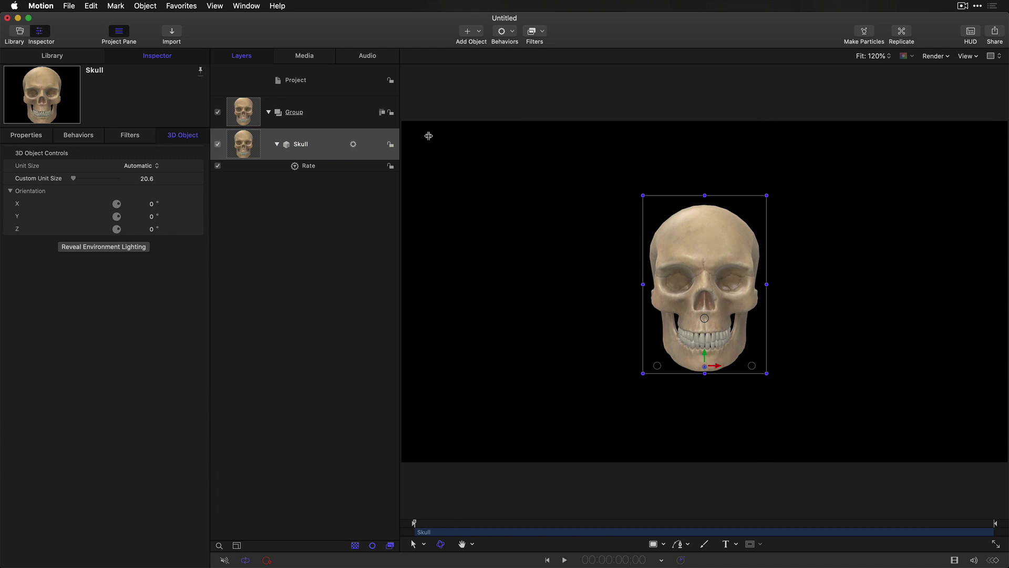
Add a Camera, switch the existing group to 3D, and pan the view across the skull
left_click(479, 31)
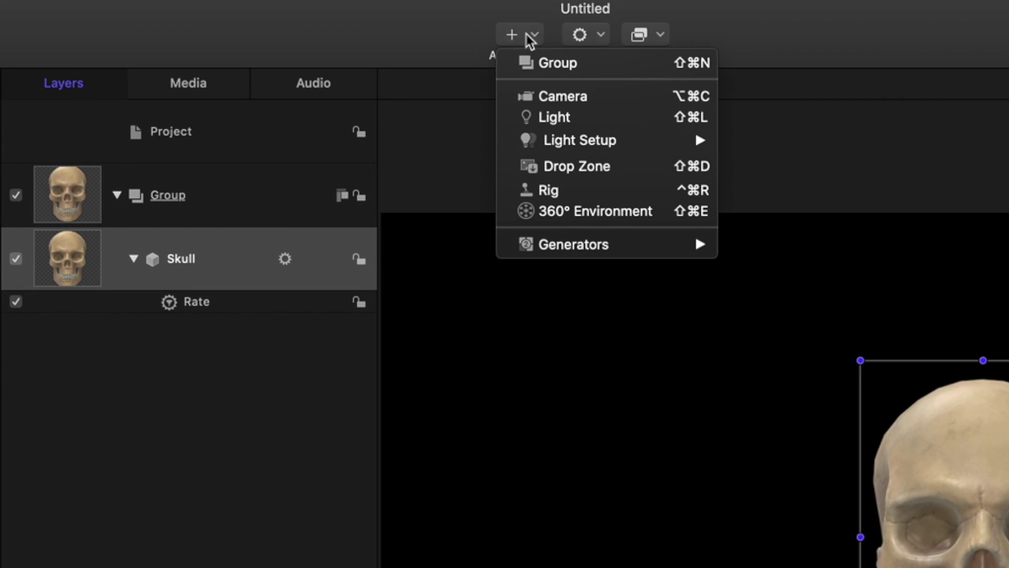
left_click(581, 95)
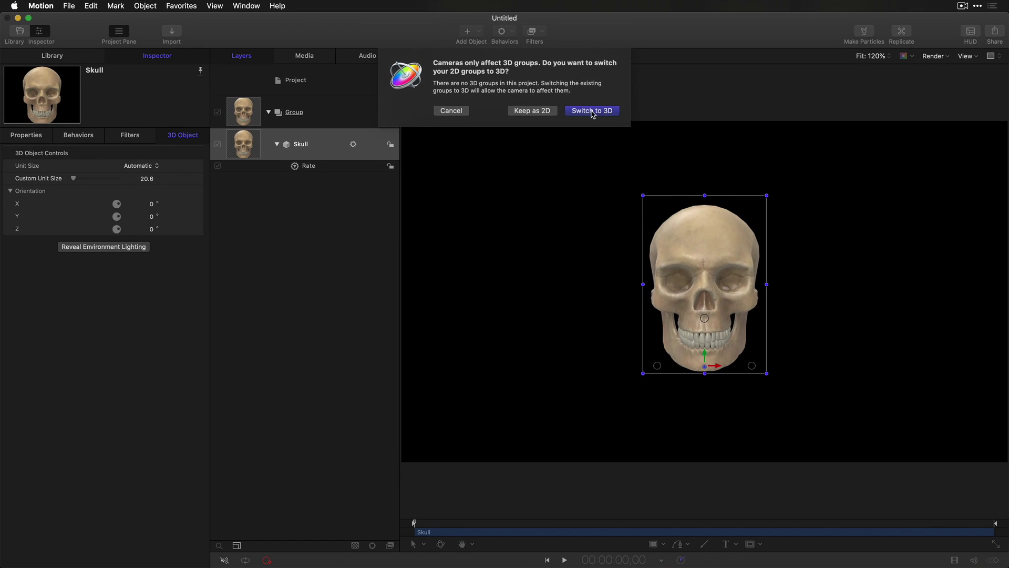
left_click(592, 111)
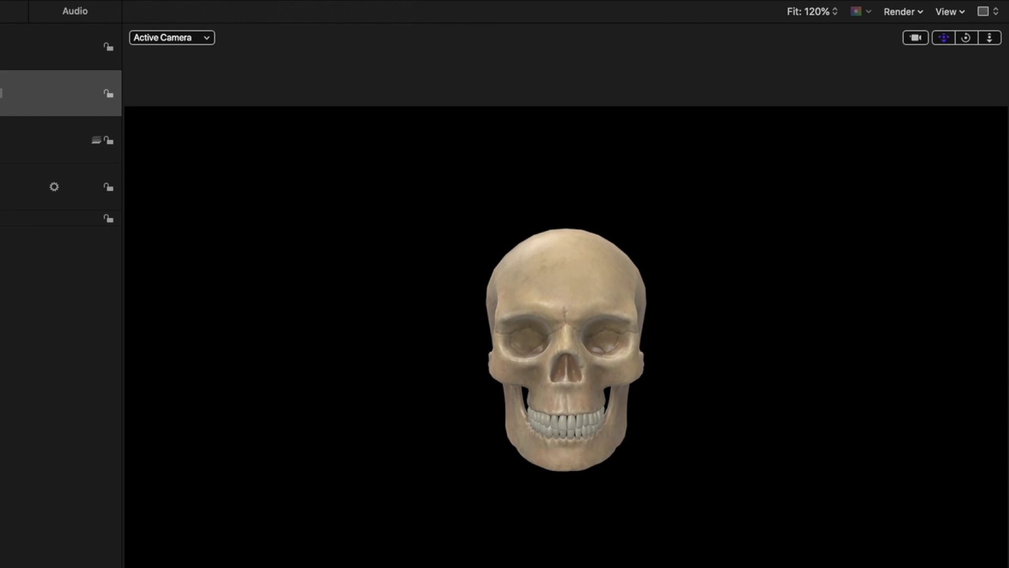
left_click_drag(944, 38, 990, 52)
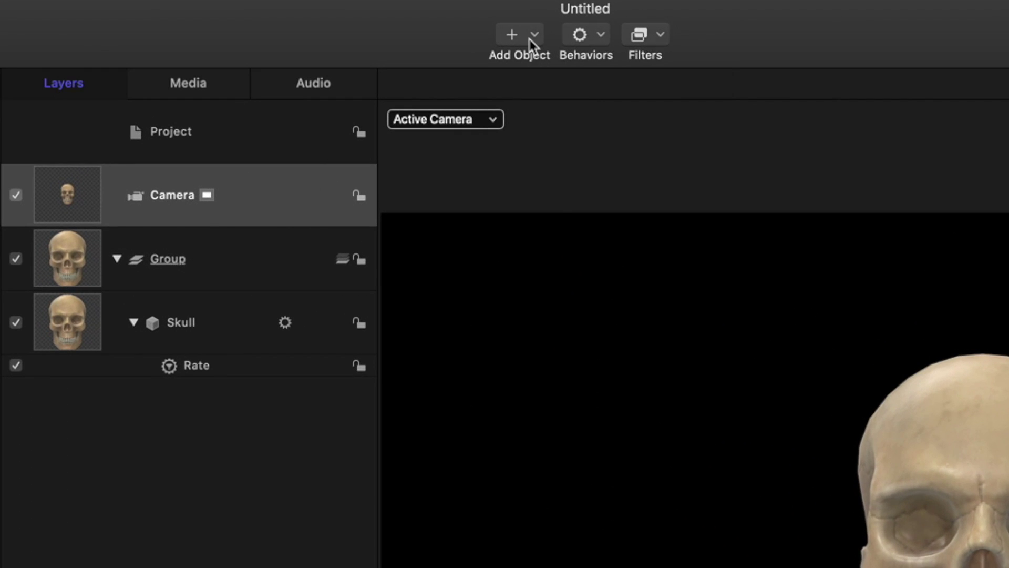
Add a point Light coloured pale cyan and drag it out to the skull's left
left_click(532, 37)
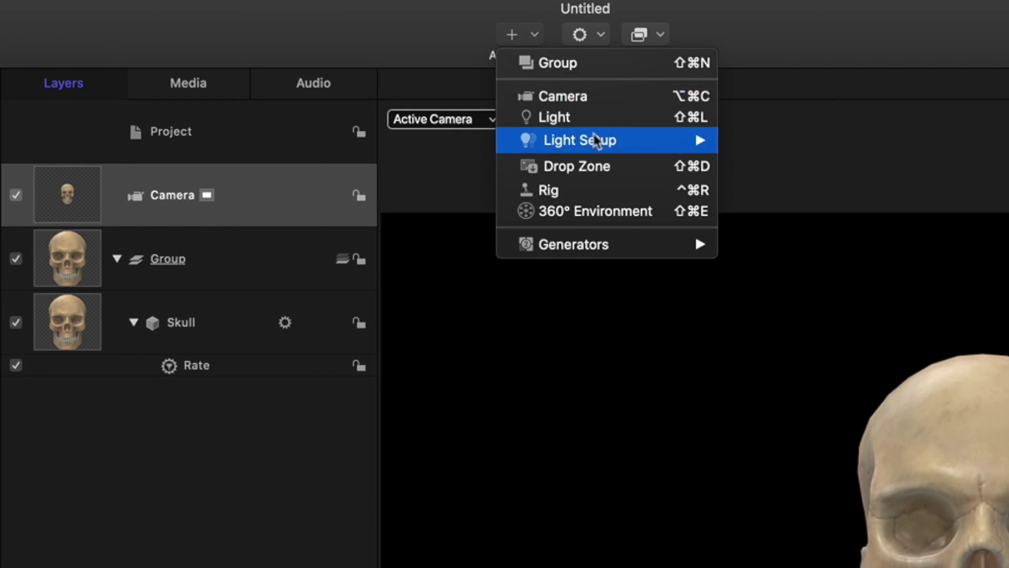
left_click(599, 117)
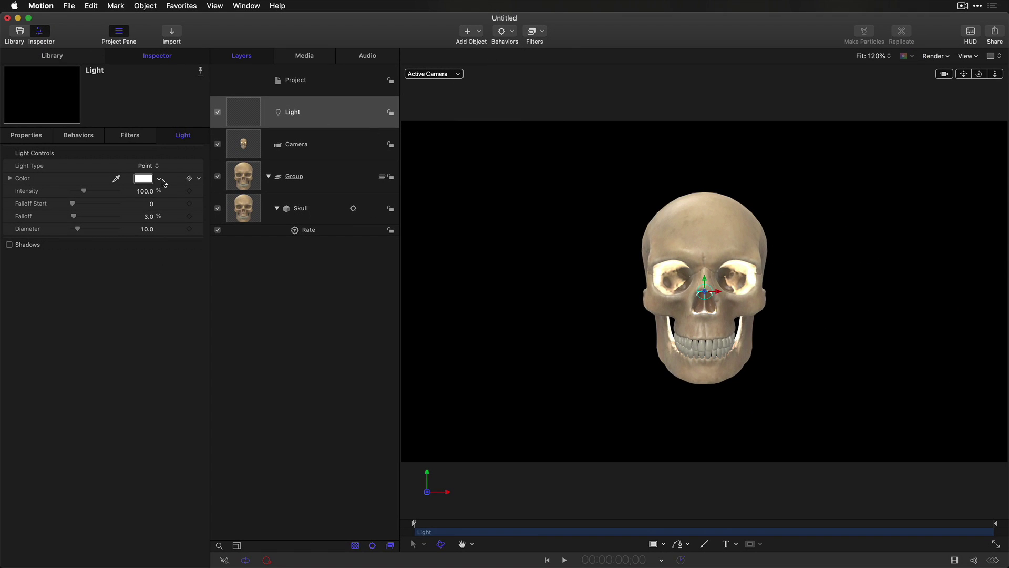
left_click(159, 179)
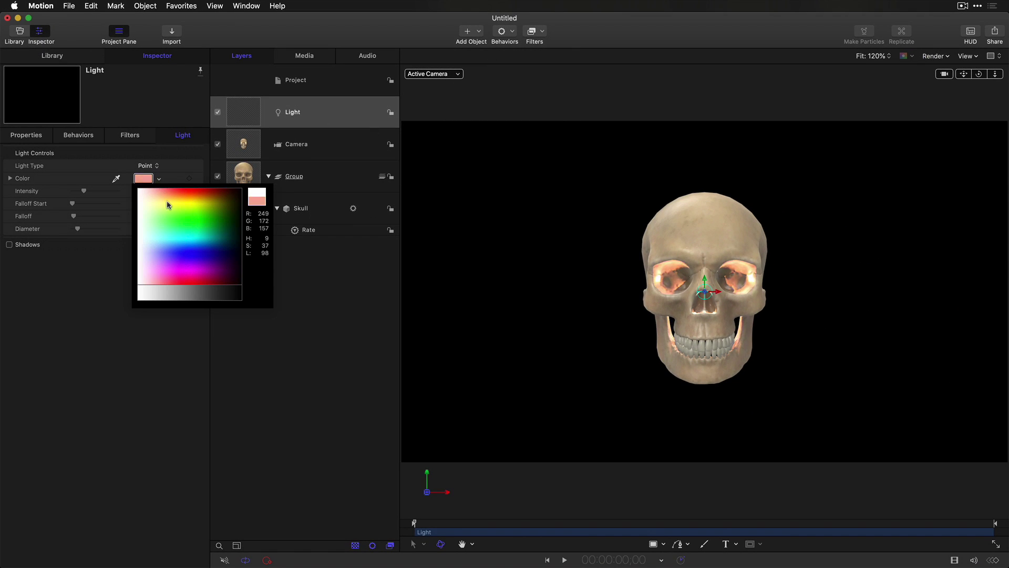
left_click(178, 241)
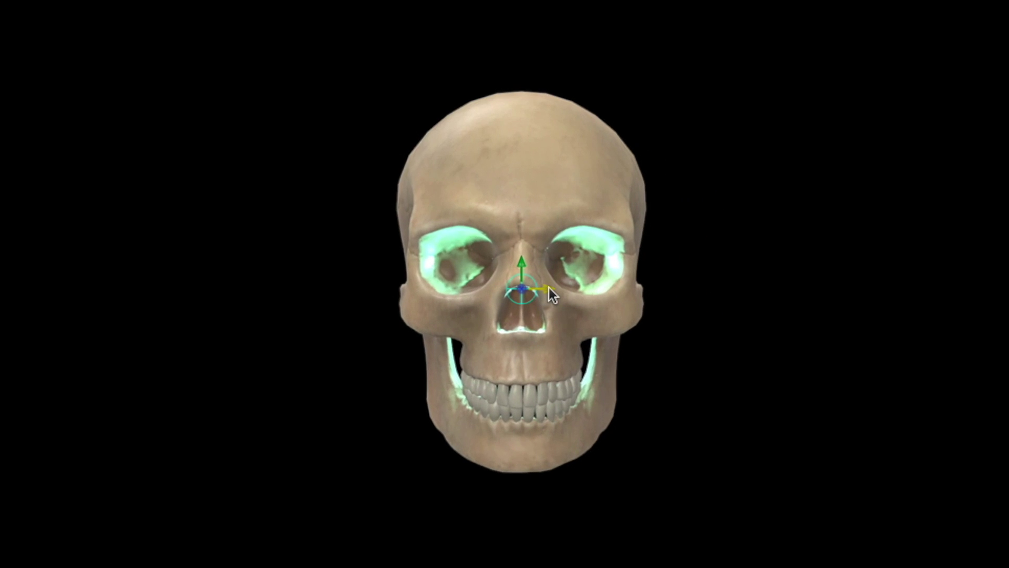
left_click_drag(719, 292, 653, 288)
left_click_drag(418, 284, 324, 269)
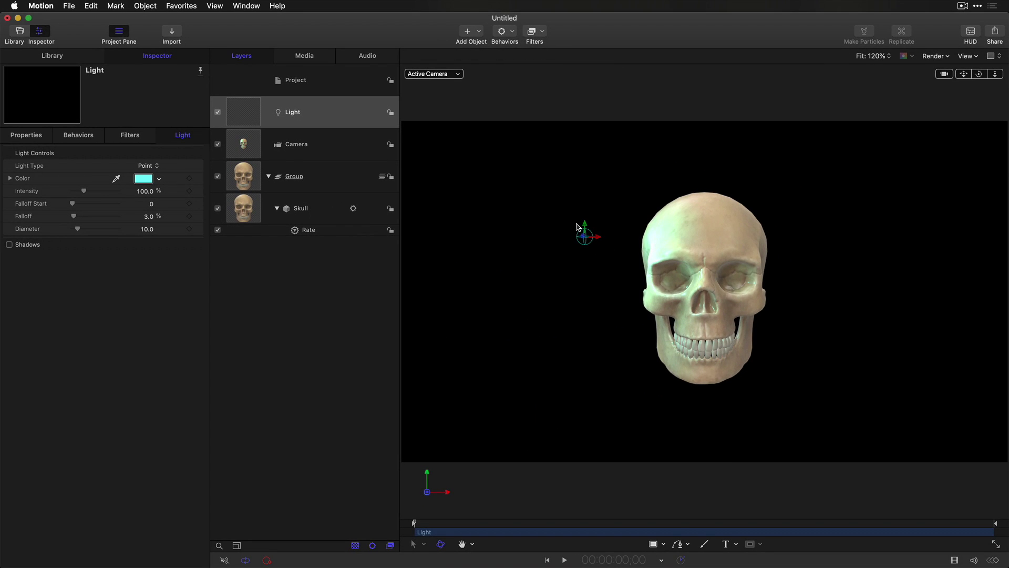
Set 3D Object Environment lighting to 0, then lower the cyan light in the canvas
left_click(318, 205)
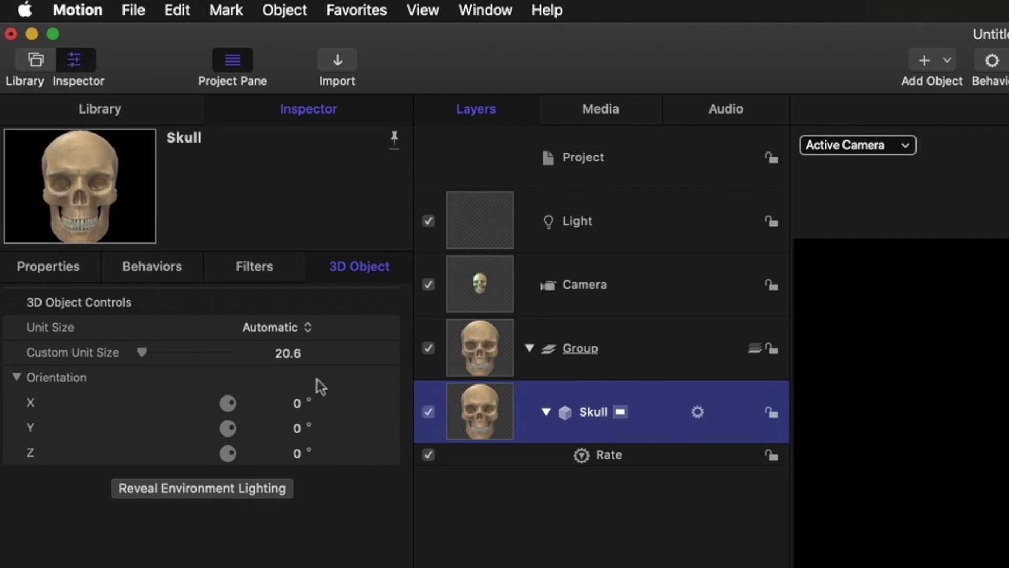
left_click(224, 491)
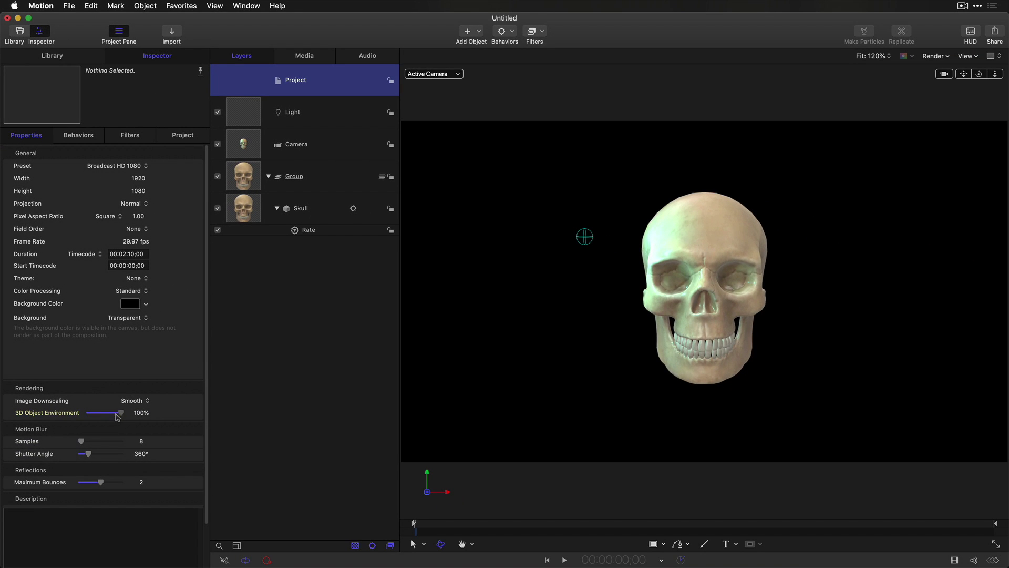
left_click_drag(118, 416, 73, 415)
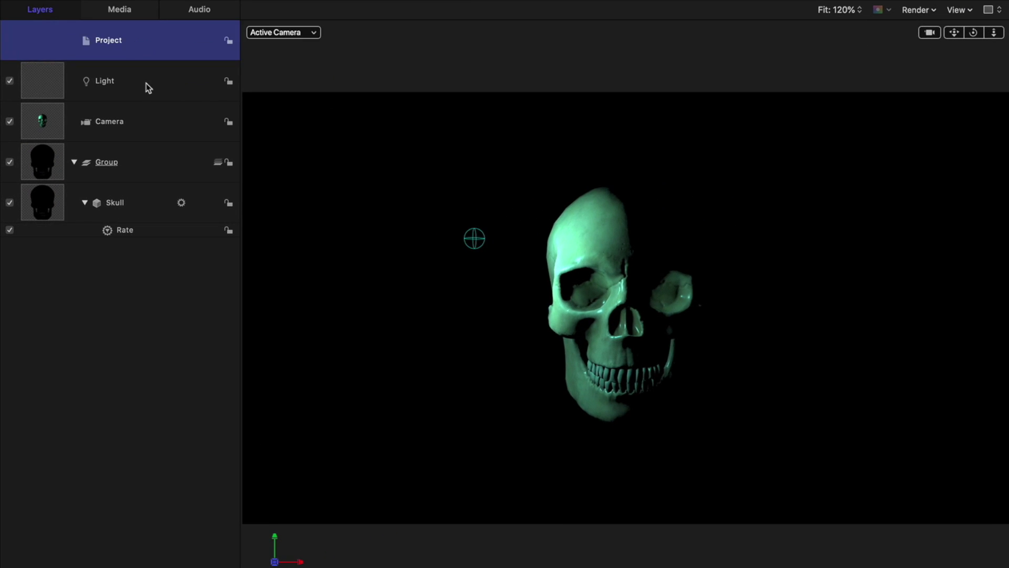
left_click(326, 116)
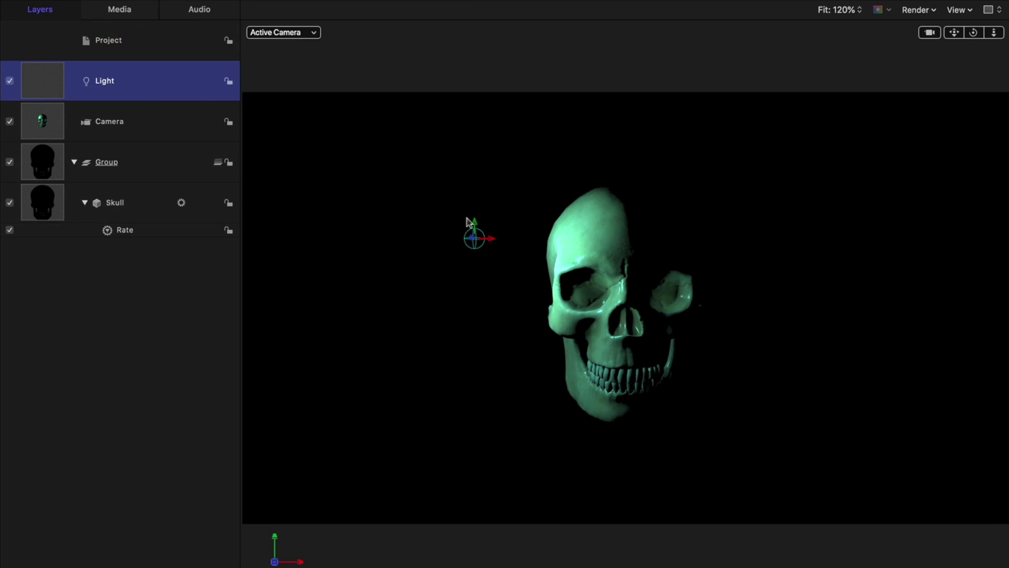
mouse_move(476, 225)
left_mouse_down()
mouse_move(474, 374)
mouse_move(459, 243)
mouse_move(456, 254)
mouse_move(472, 250)
mouse_move(268, 284)
mouse_move(457, 266)
left_mouse_up()
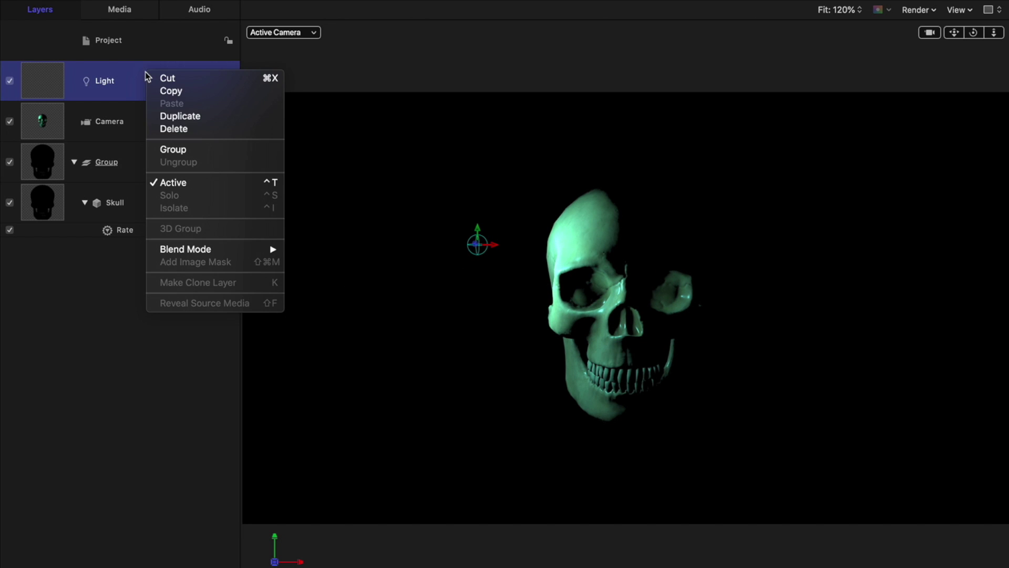
Duplicate the light, colour the copy salmon, move it to the skull's lower right, and play
left_click(221, 120)
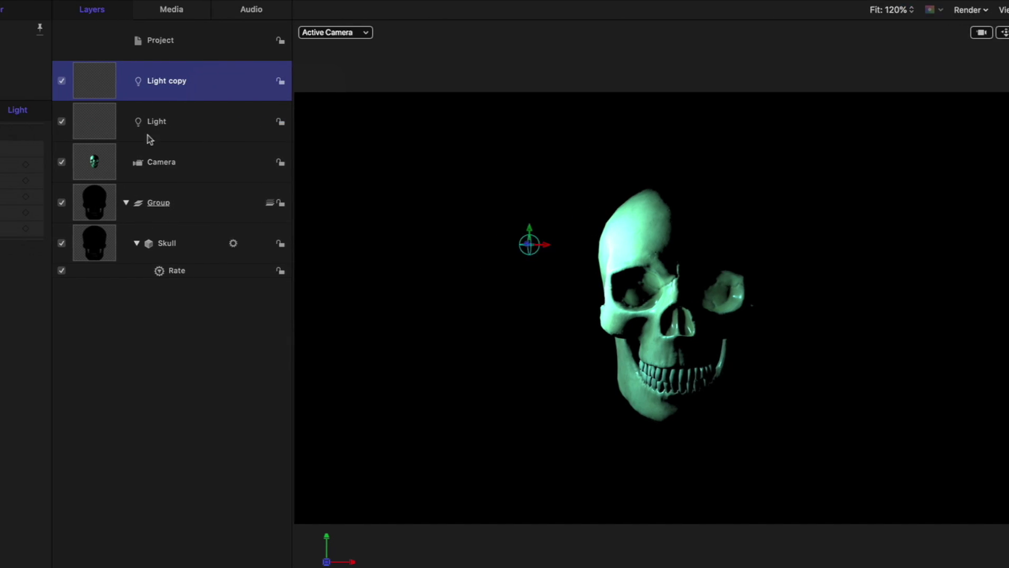
left_click(199, 167)
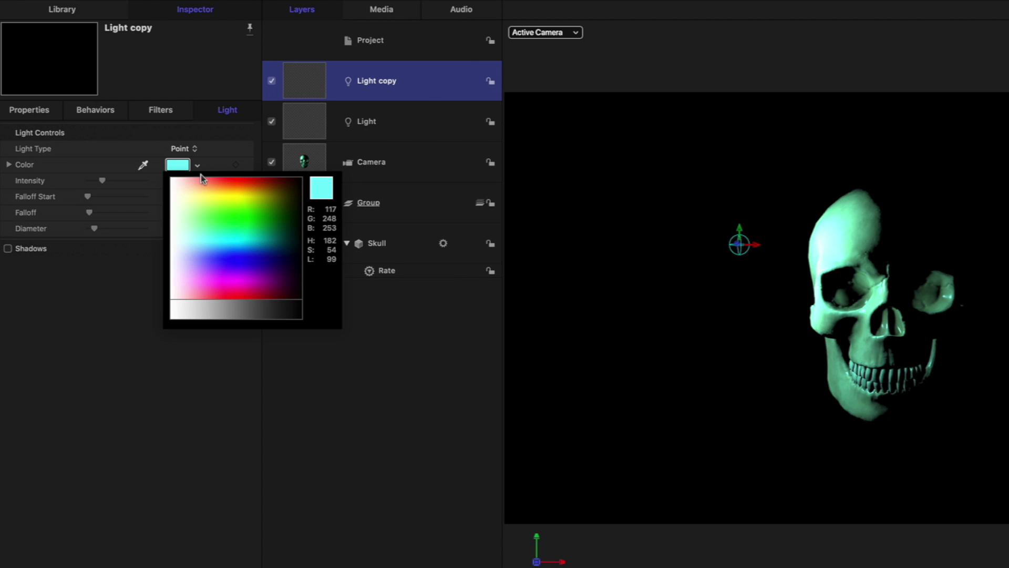
left_click(219, 181)
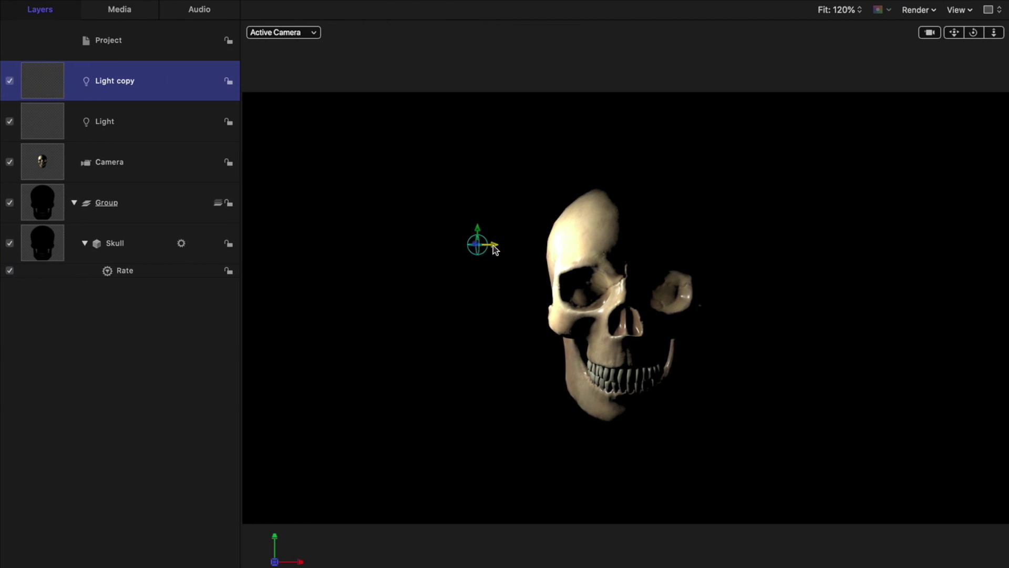
left_click_drag(496, 250, 814, 267)
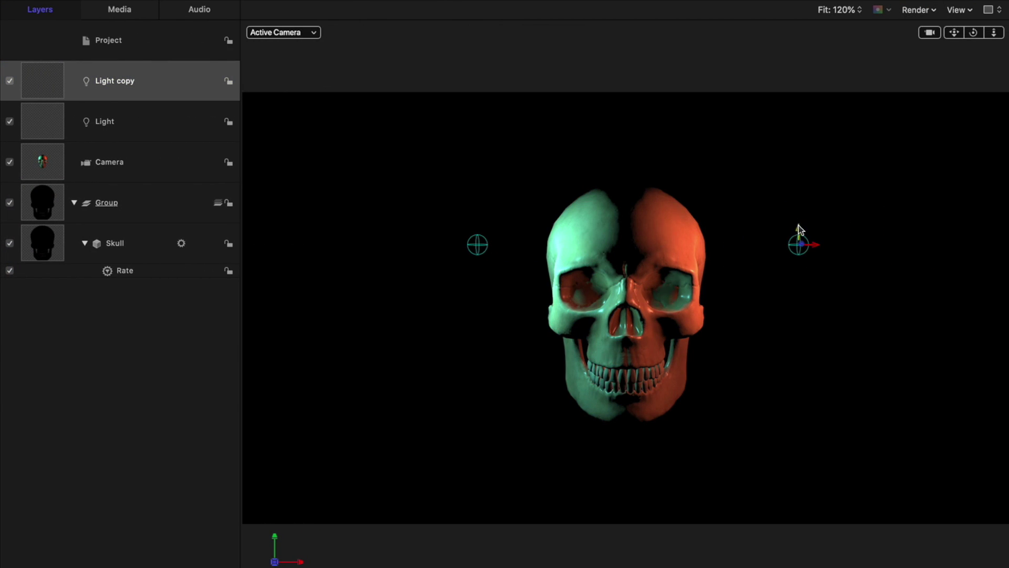
left_click_drag(800, 230, 703, 385)
key("space")
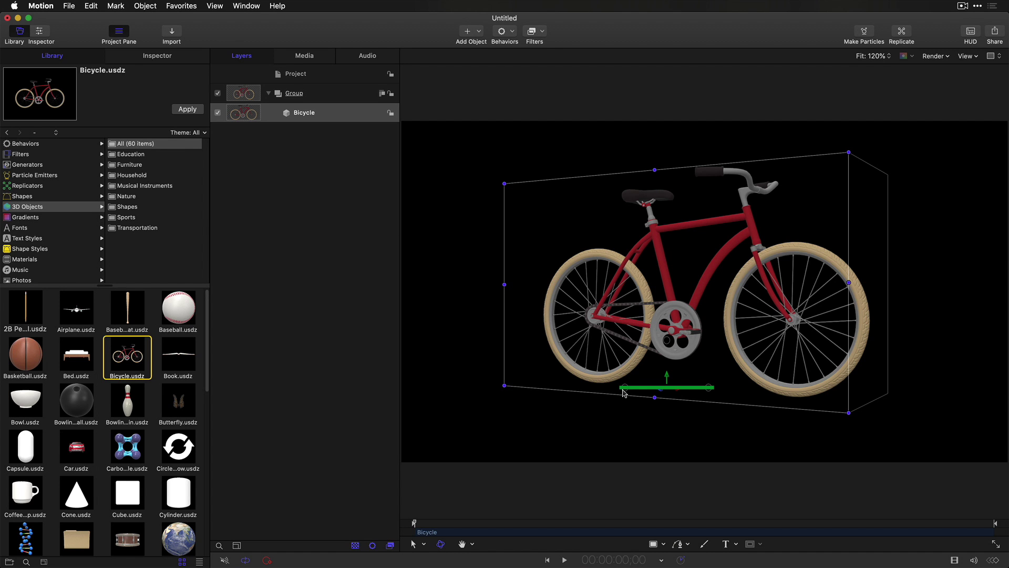
Turn the bicycle slightly on its Y axis and add a Hue/Saturation Curves filter
mouse_move(624, 393)
left_mouse_down()
mouse_move(682, 394)
mouse_move(620, 395)
left_mouse_up()
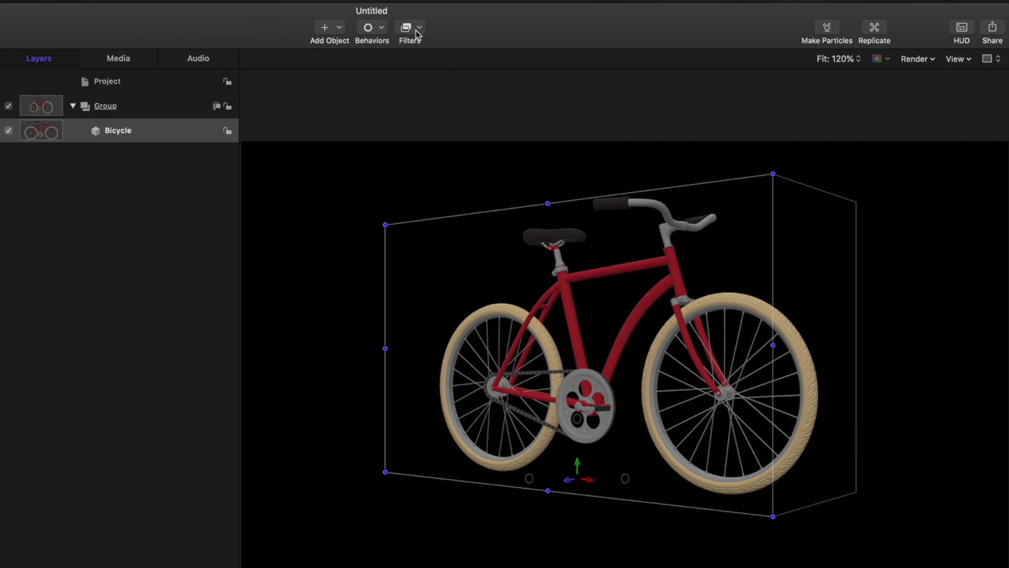
left_click(417, 31)
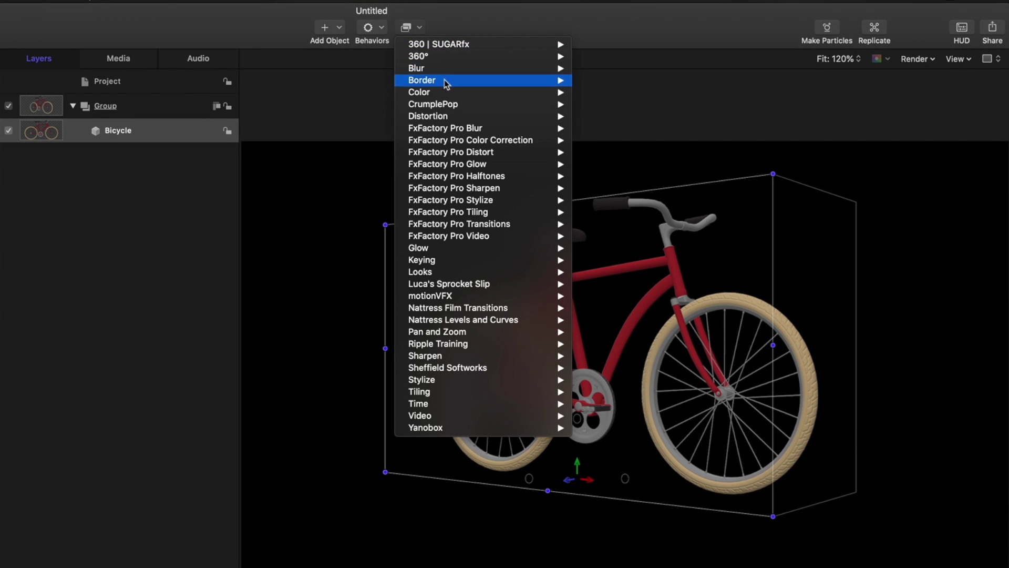
mouse_move(449, 93)
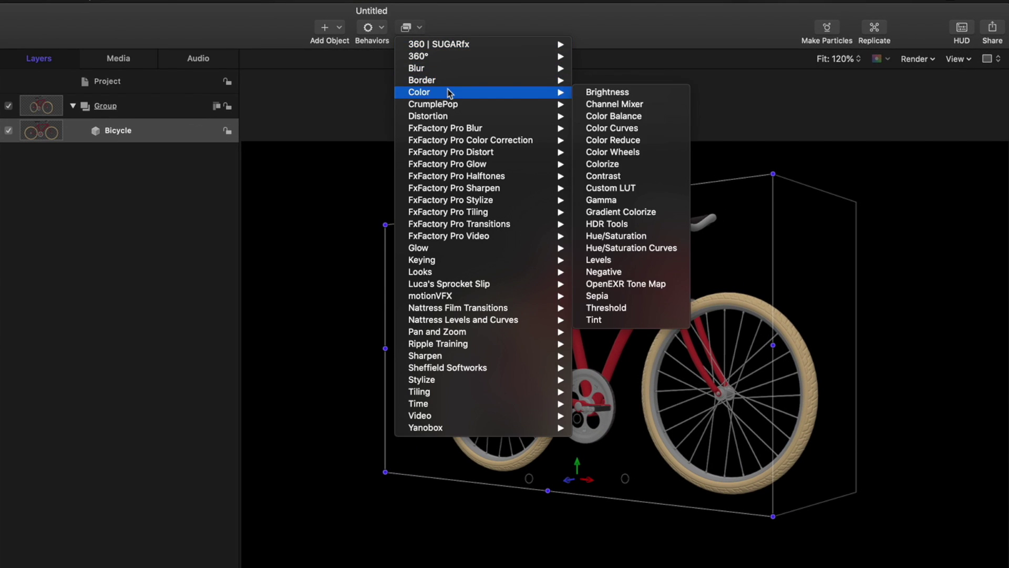
left_click(658, 249)
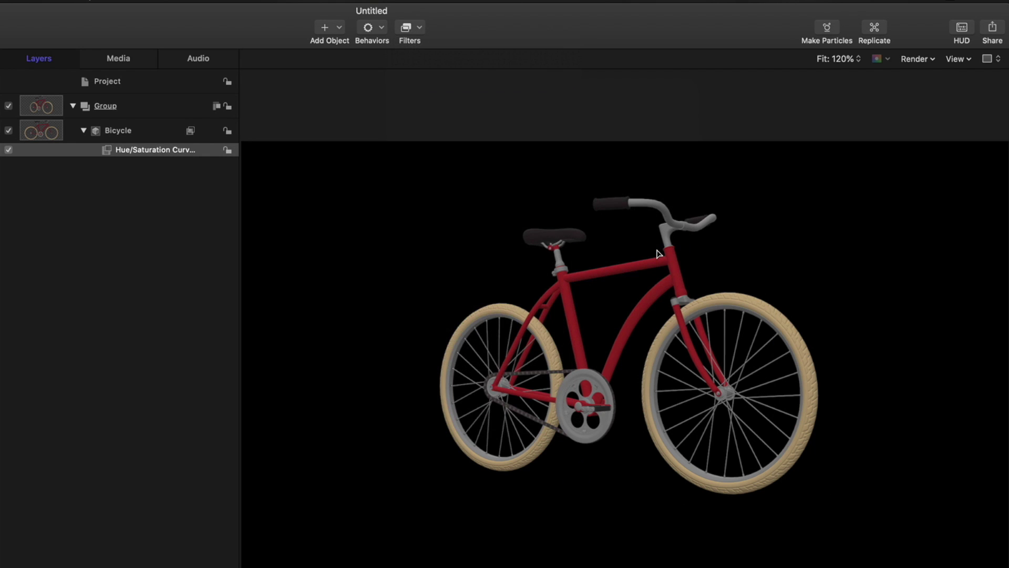
In the filter HUD, adjust the HvH curve points to shift the red frame to magenta, comparing on/off
left_click(960, 29)
left_click_drag(142, 242, 333, 217)
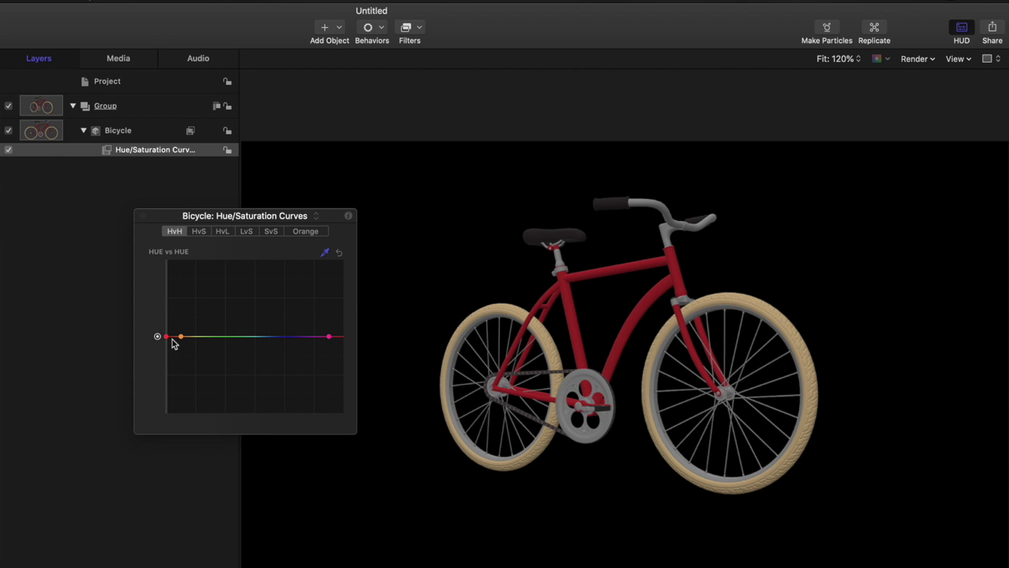
left_click(166, 337)
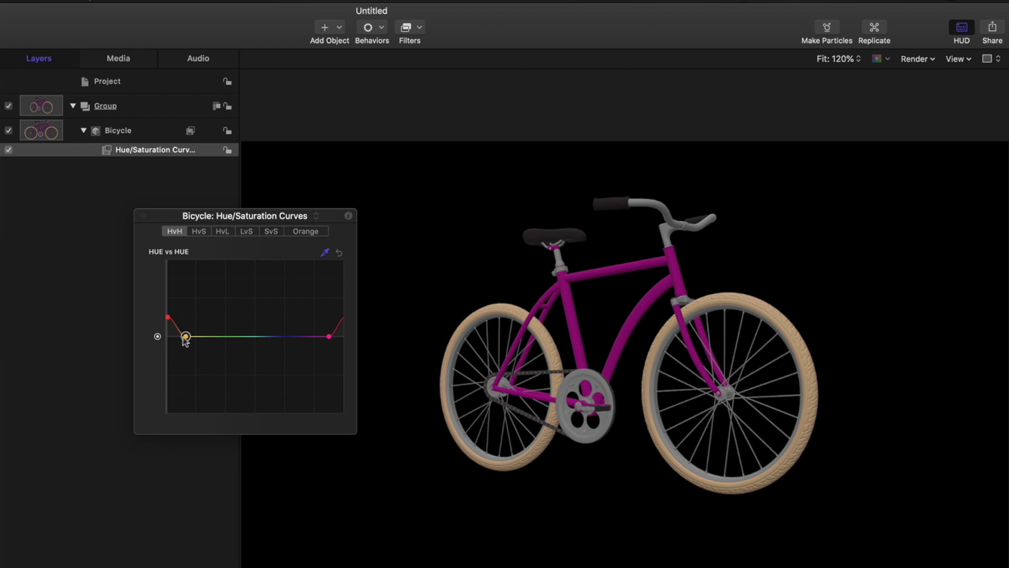
left_click(330, 337)
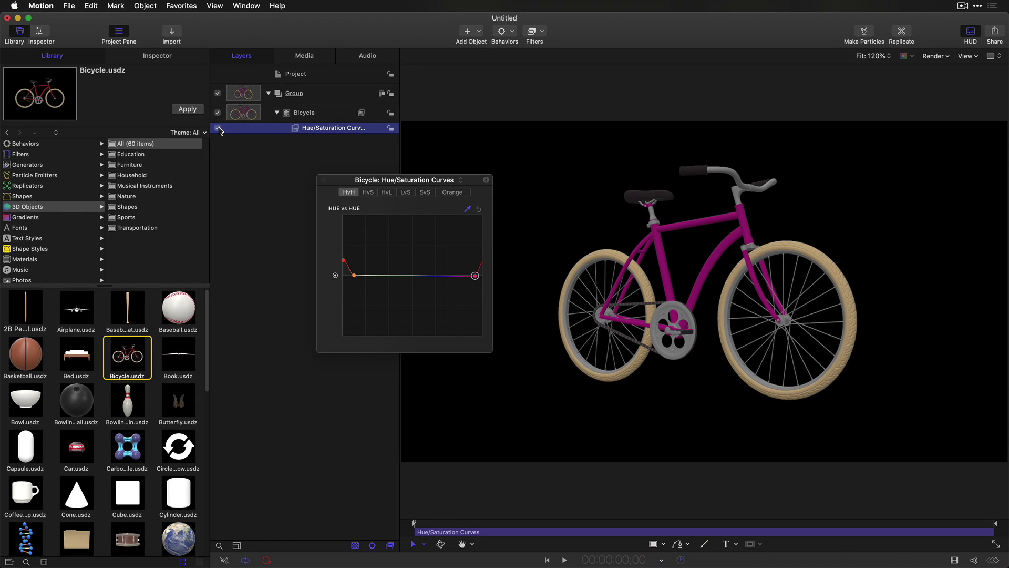
left_click(218, 128)
left_click(218, 128)
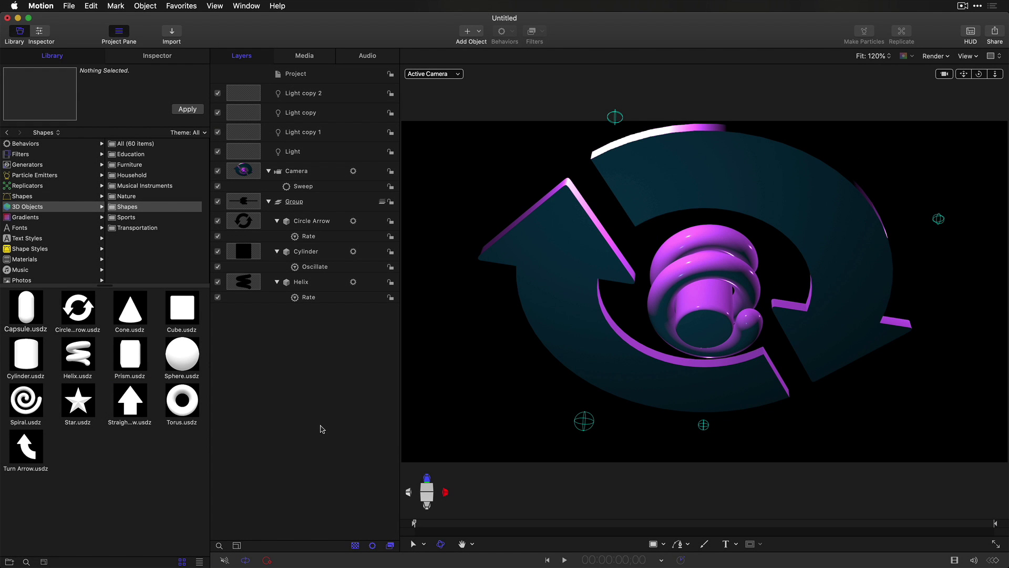
Play the arrow, cylinder and helix scene to watch the camera sweep
key("space")
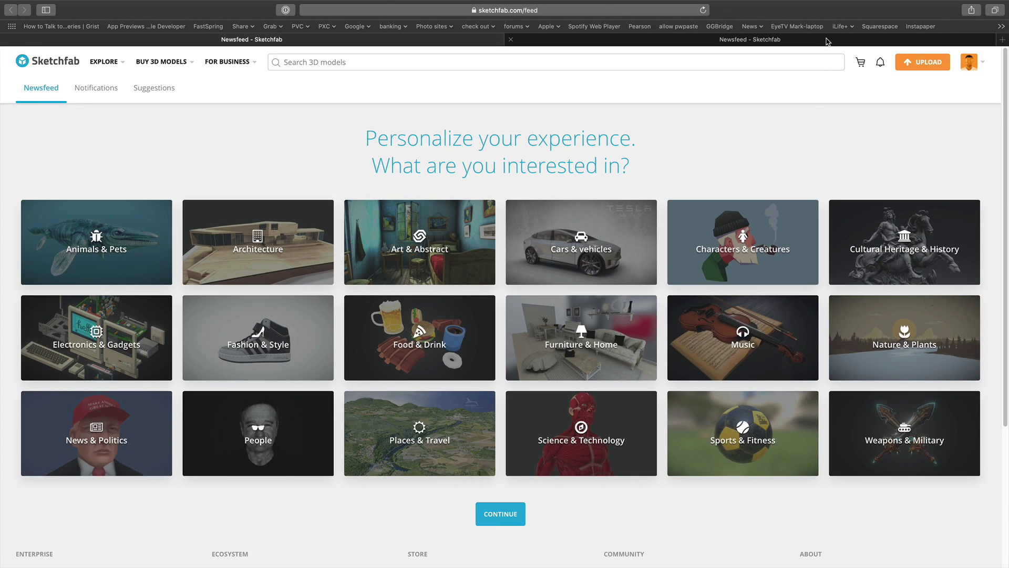
On the rubberduck model page, spin the model, then download it as Augmented Reality Format (USDZ)
left_click(967, 80)
mouse_move(505, 266)
left_mouse_down()
mouse_move(617, 243)
mouse_move(538, 273)
mouse_move(423, 279)
mouse_move(522, 268)
left_mouse_up()
left_click(90, 550)
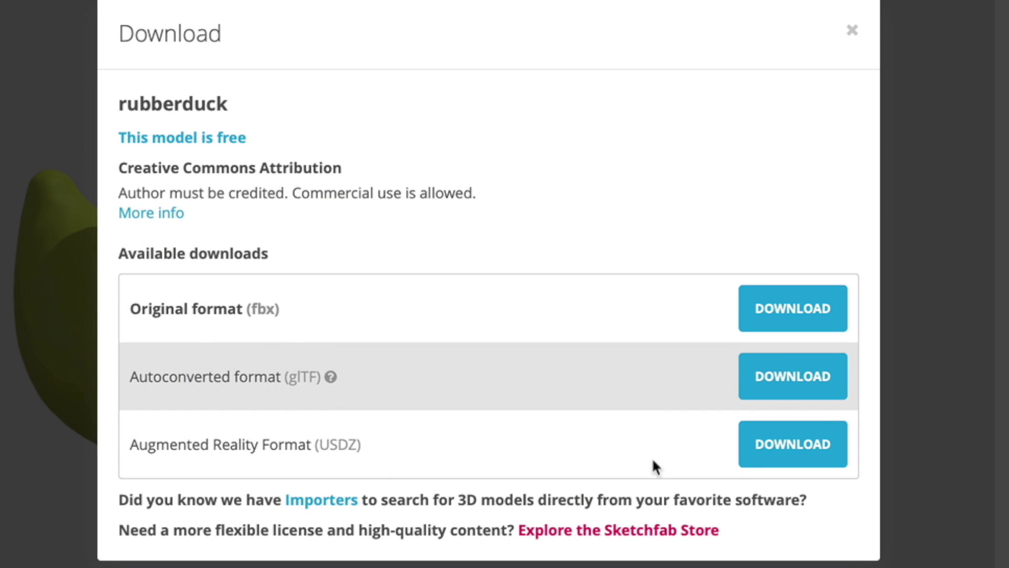
left_click(787, 461)
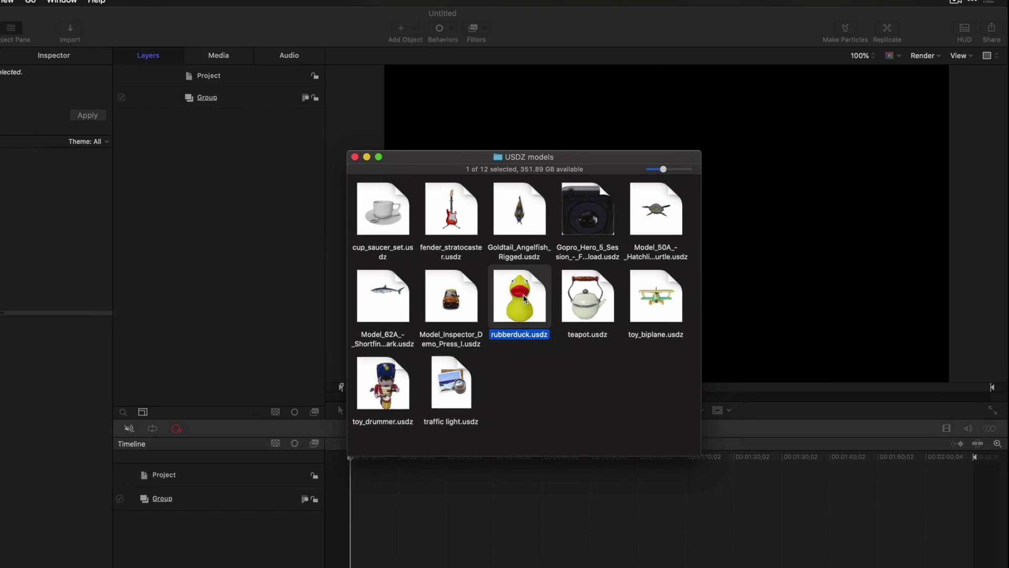
Import rubberduck.usdz as a new layer and move the duck to the centre of the frame
left_click_drag(456, 325, 162, 106)
left_click(160, 170)
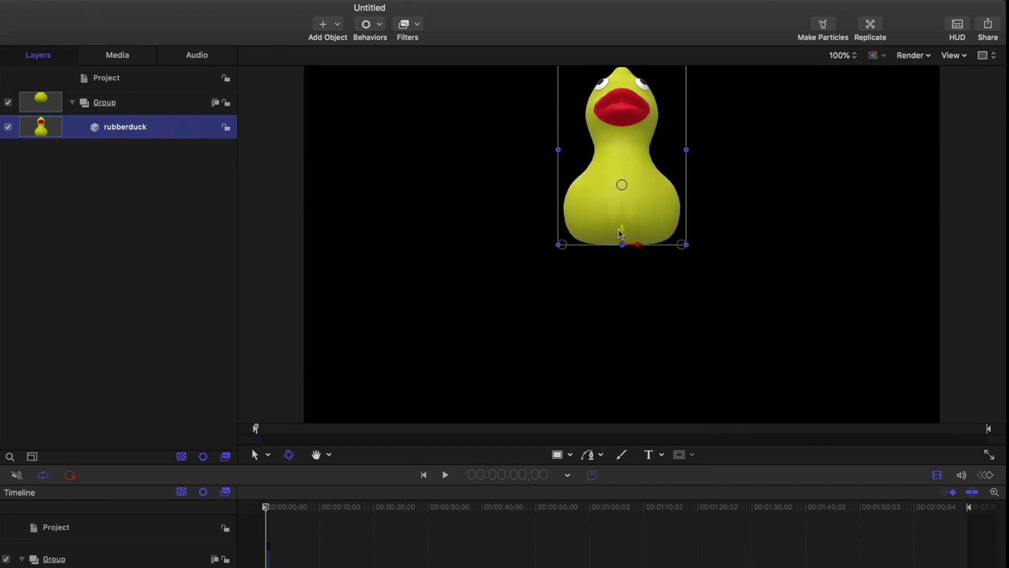
left_click_drag(622, 229, 637, 319)
Add a camera, switch the group to 3D, reset the view head-on, and select the duck
left_click(332, 26)
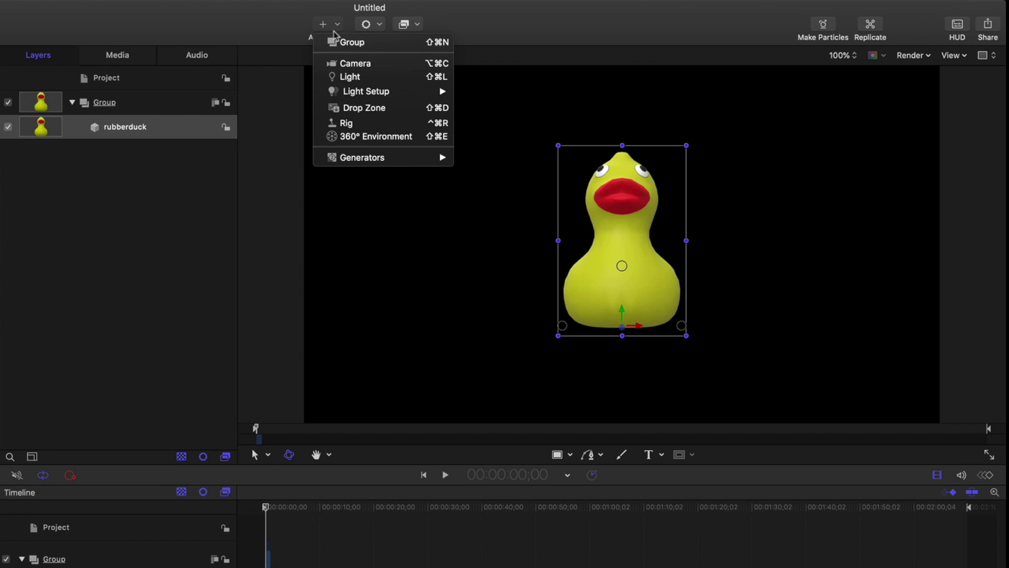
left_click(377, 64)
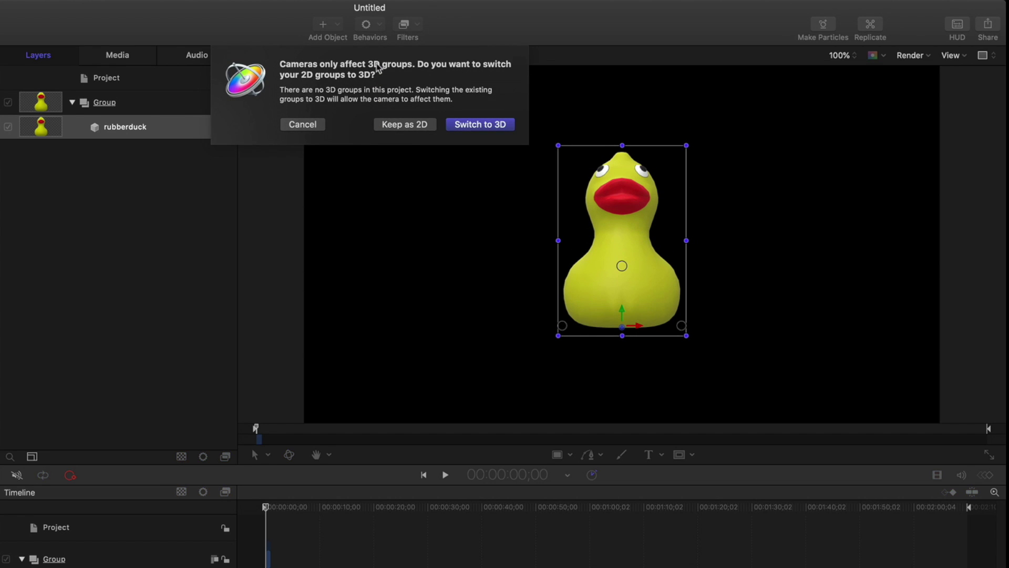
left_click(480, 125)
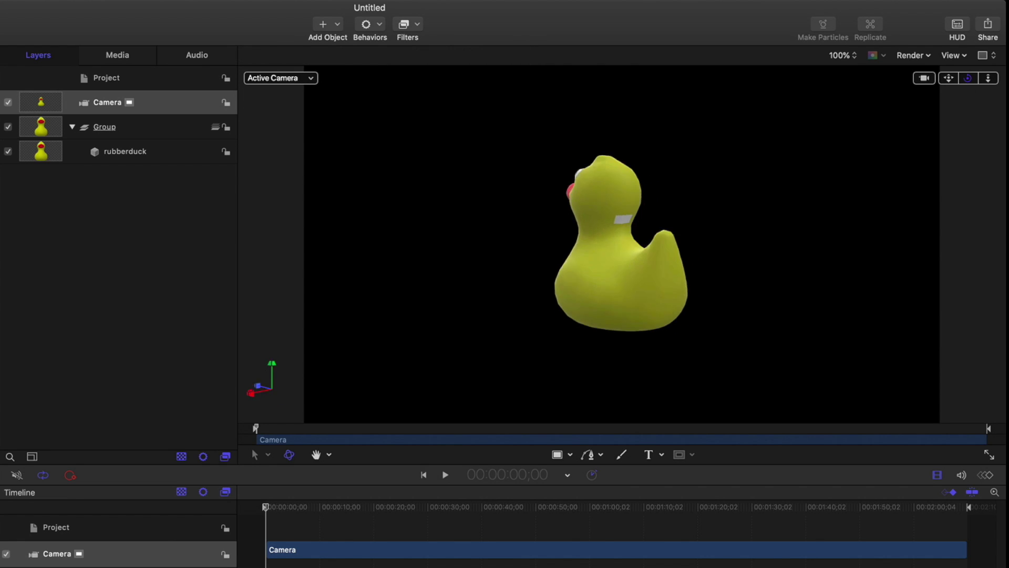
double_click(969, 80)
left_click(167, 156)
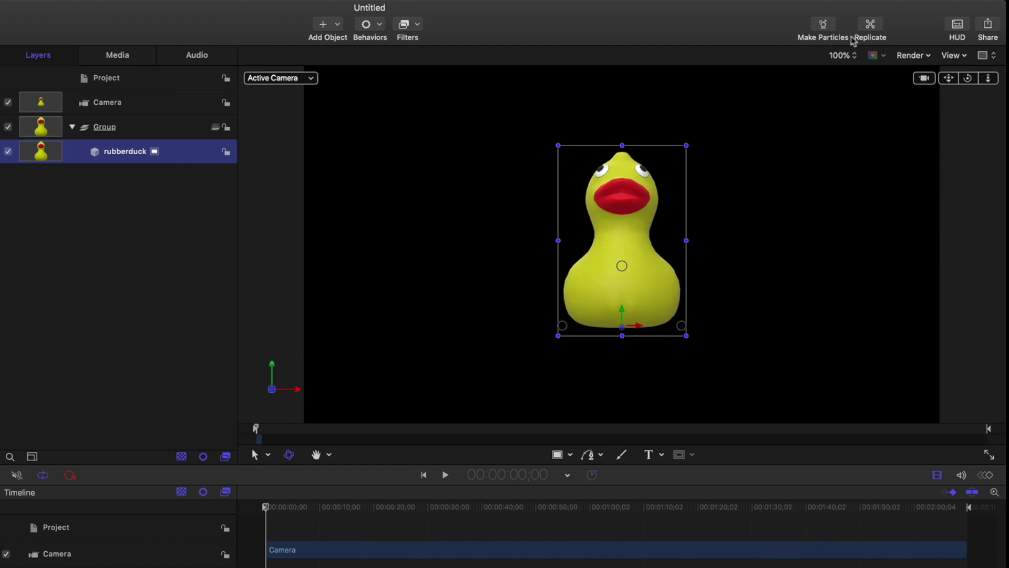
Replicate the duck along a Wave shape stretched far to the left and right
left_click(870, 28)
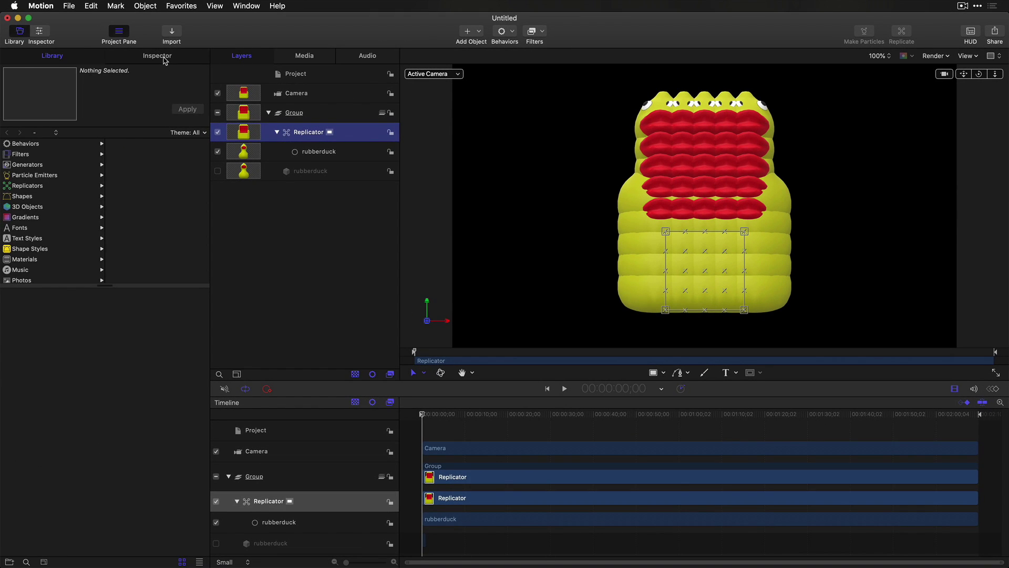
left_click(157, 56)
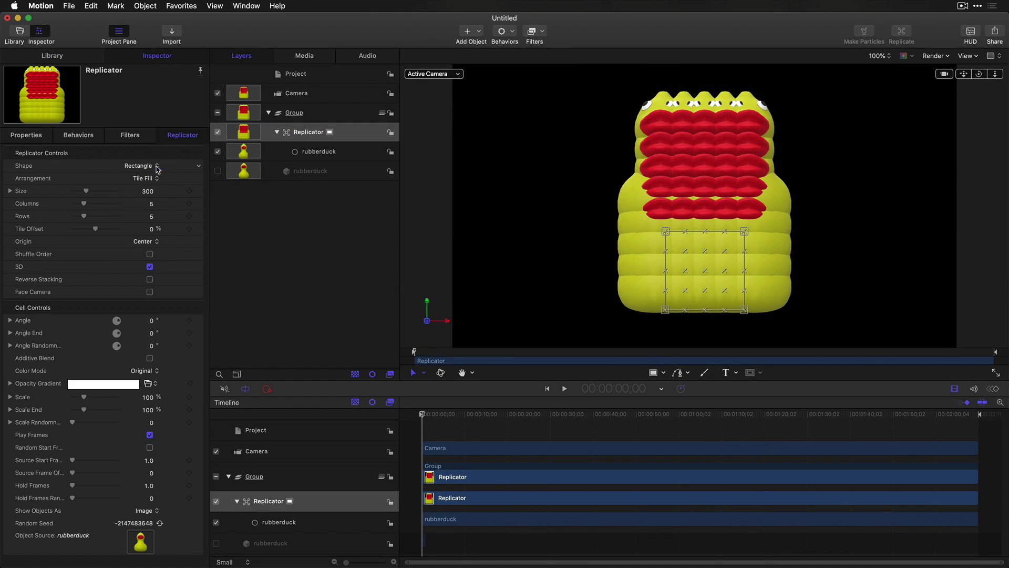
left_click(142, 166)
left_click(135, 203)
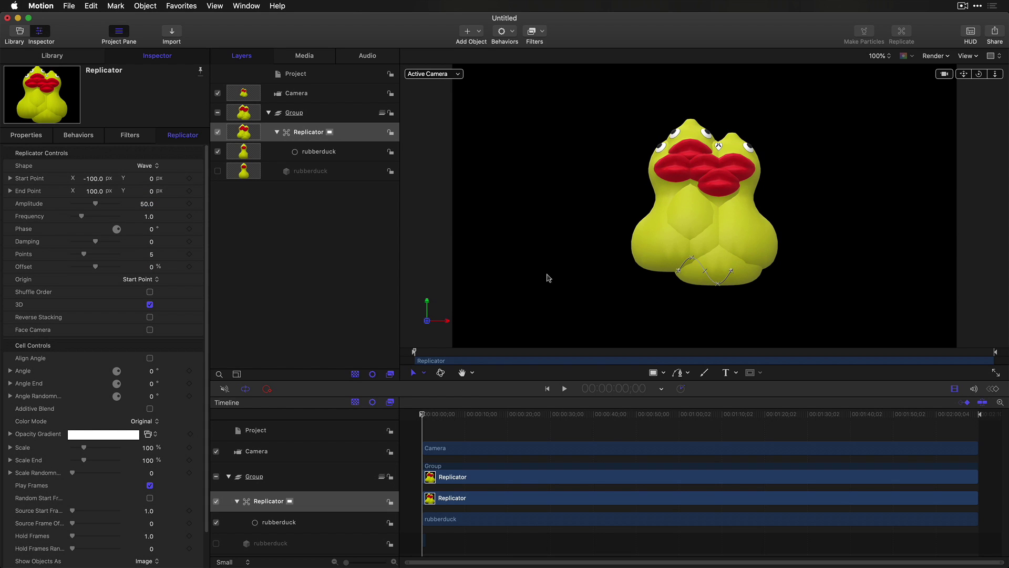
left_click_drag(678, 272, 476, 272)
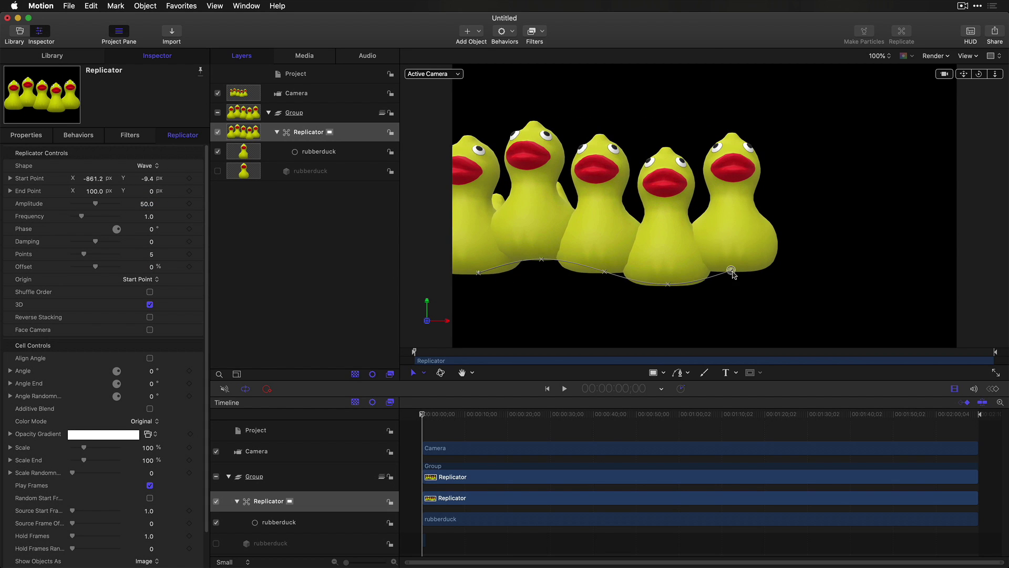
left_click_drag(729, 273, 927, 267)
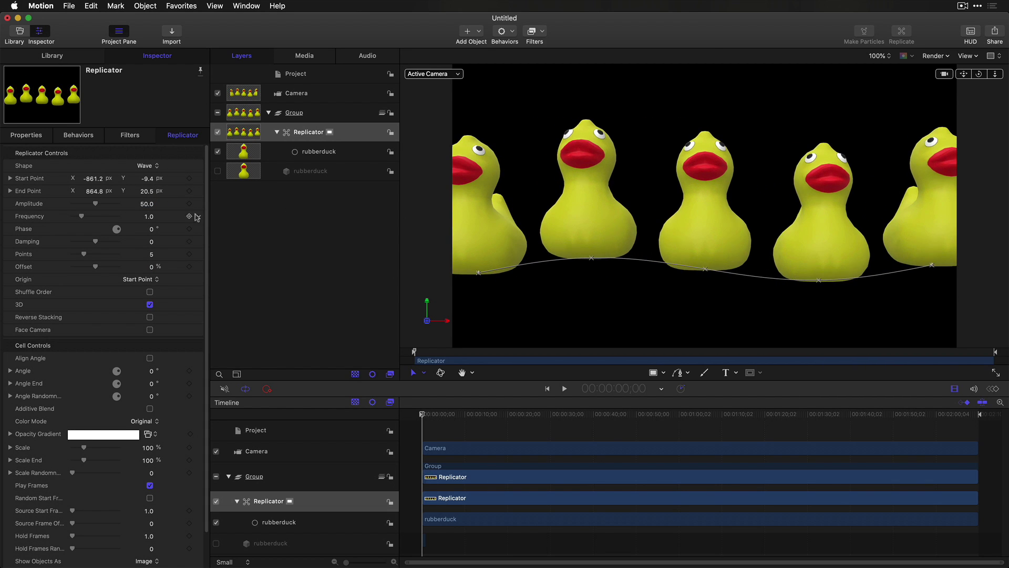
Set the wave amplitude to 144.1 and frequency to 2, and shrink the ducks to 72%
left_click_drag(143, 209, 171, 208)
left_click(148, 217)
type("2")
key("Return")
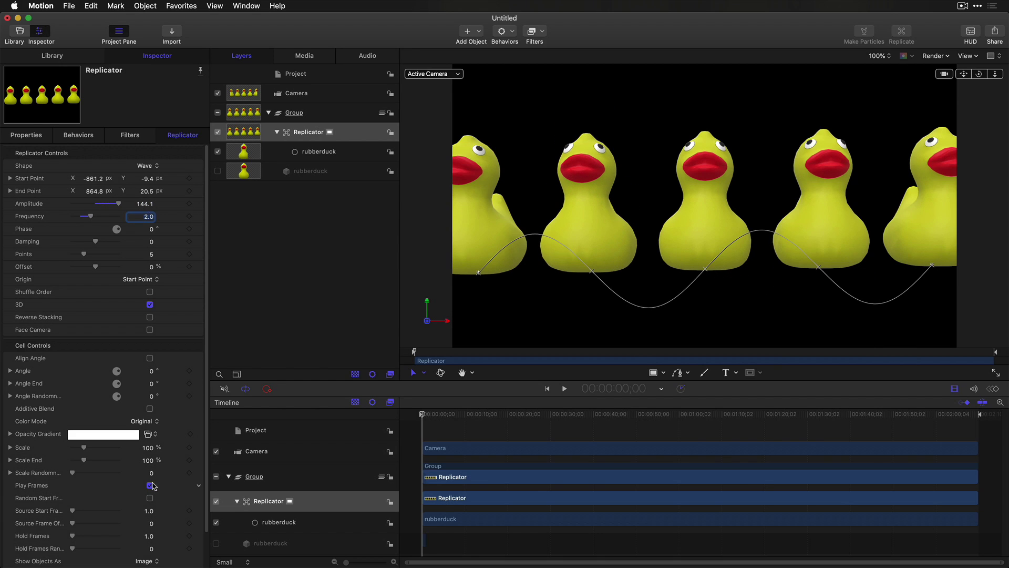
scroll(152, 485, "down", 3)
left_click_drag(149, 410, 86, 384)
Turn the ducks sideways (Y angle -89.5°), align them to the curve, set frequency 1.5, and keyframe Offset
left_click(10, 334)
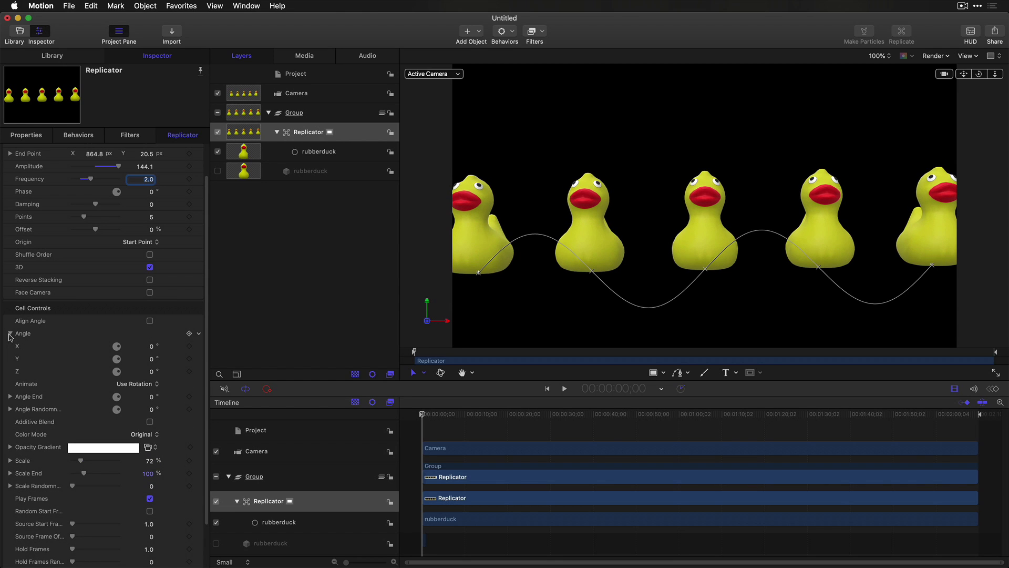
left_click_drag(152, 359, 152, 359)
left_click(150, 322)
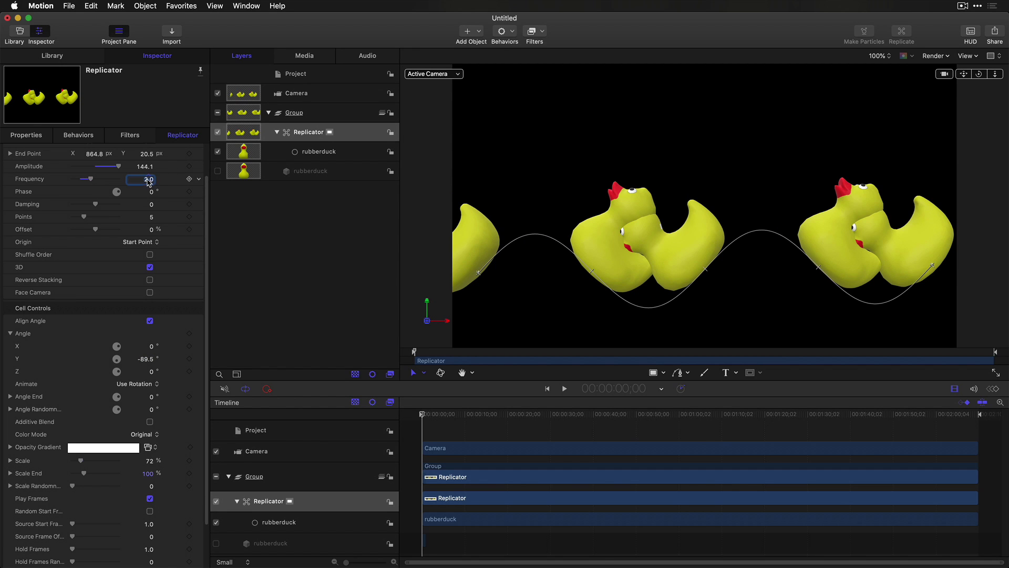
left_click_drag(148, 182, 140, 182)
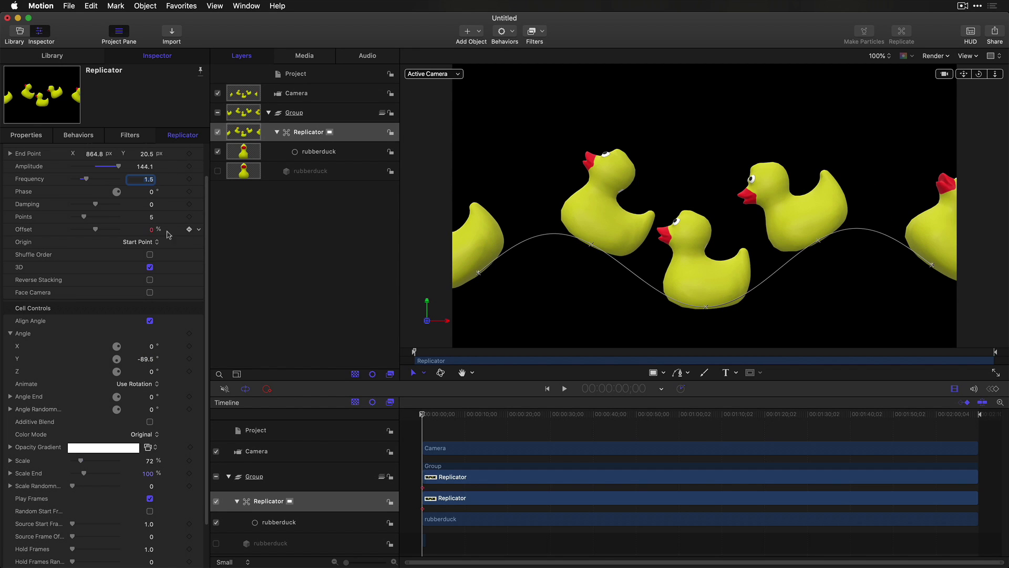
left_click_drag(96, 232, 144, 233)
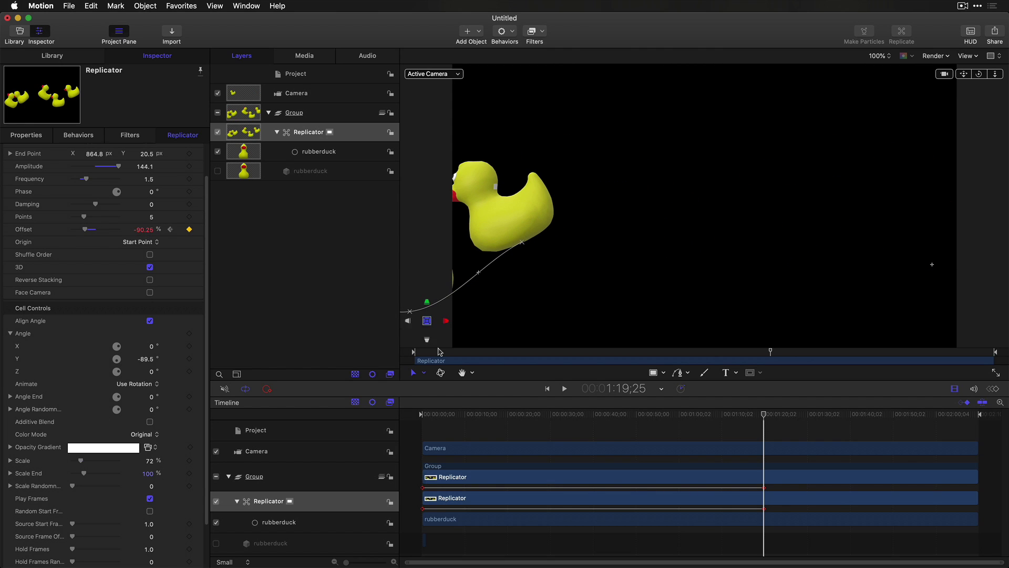
Add a Sweep behavior to the camera with a start angle of -45.2°
key("Home")
left_click(297, 93)
left_click(505, 31)
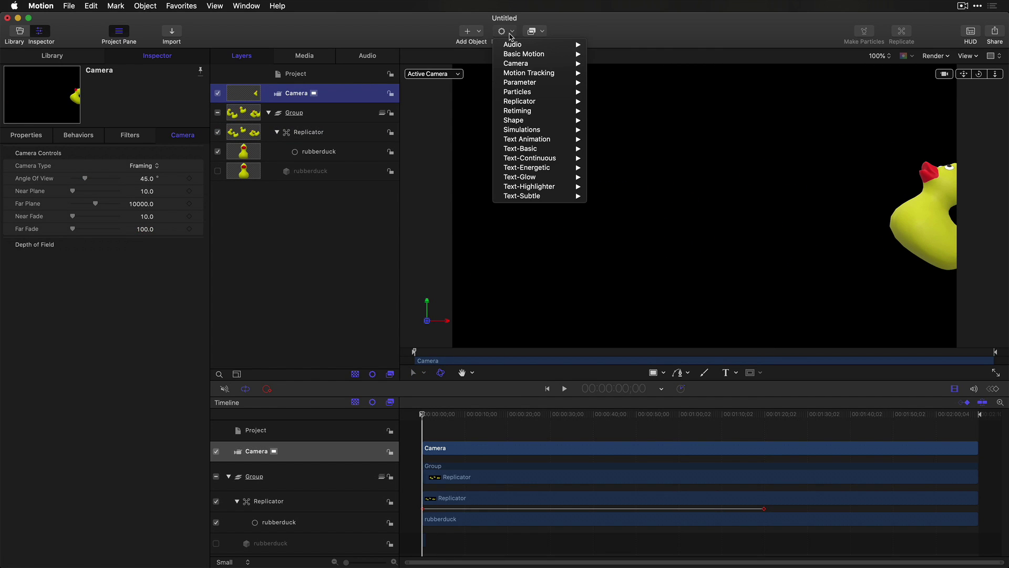
mouse_move(530, 63)
left_click(624, 92)
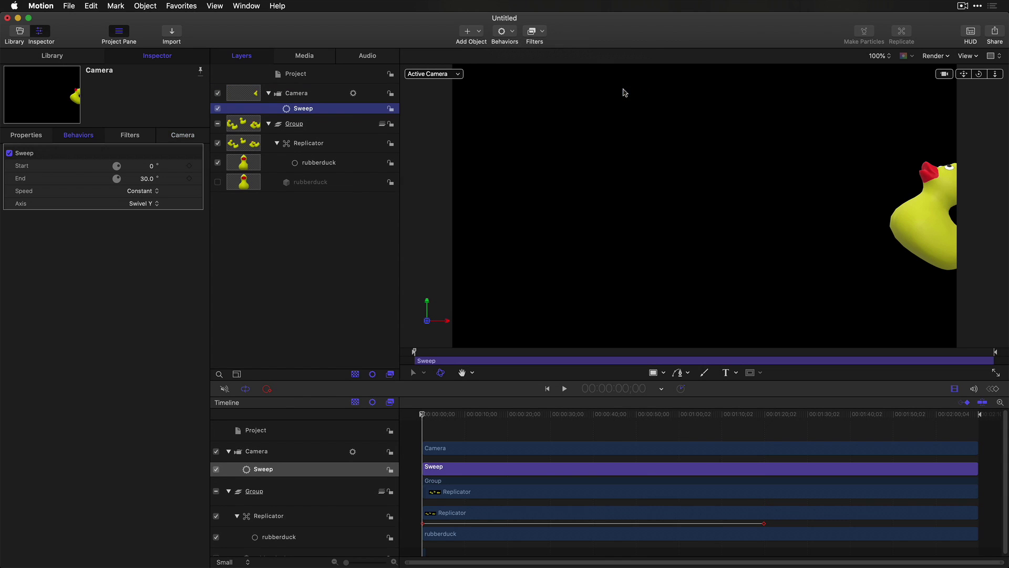
left_click_drag(154, 169, 124, 169)
Move the Offset animation's end keyframe earlier in the Timeline and play the animation
left_click(289, 280)
left_click_drag(766, 526, 474, 525)
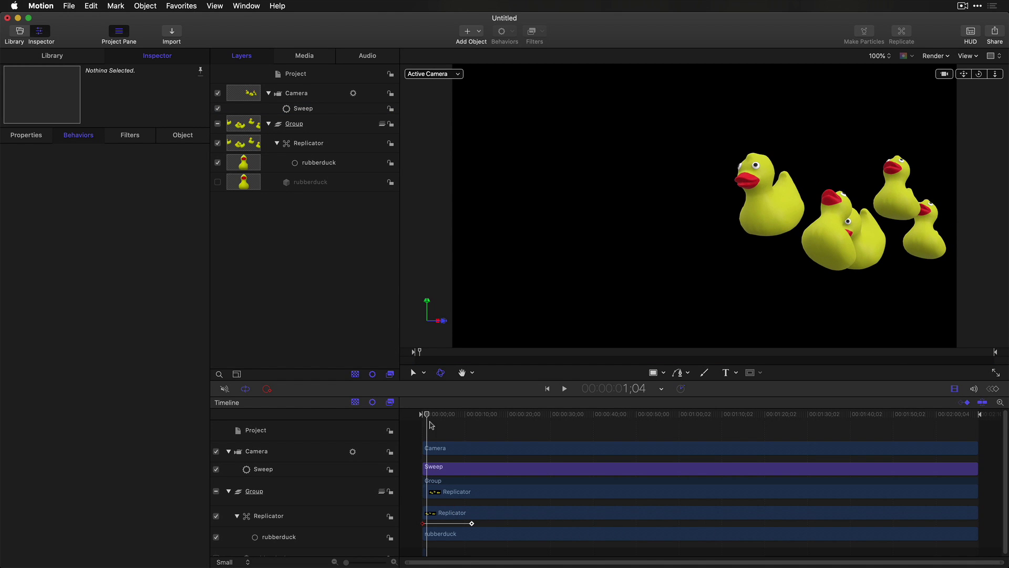
left_click(429, 417)
key("space")
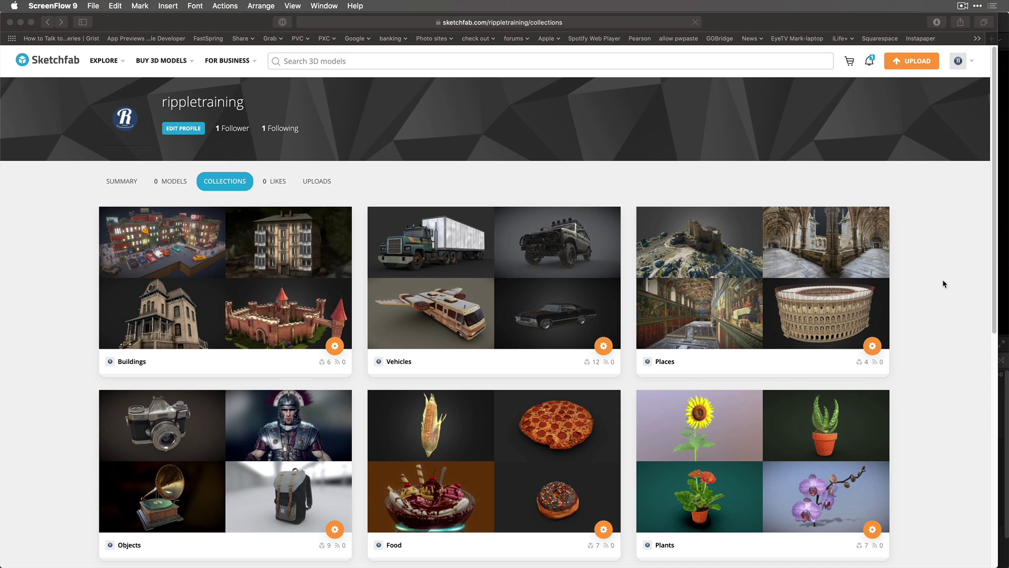
Open the Dancing Crab model from the Animals collection and orbit it to a top view
scroll(943, 284, "down", 5)
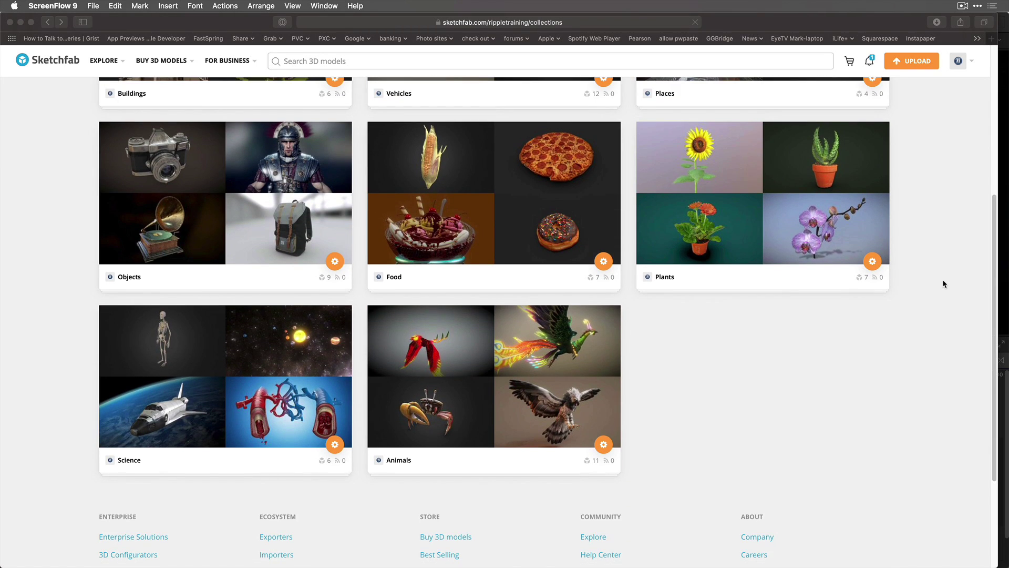
left_click(541, 354)
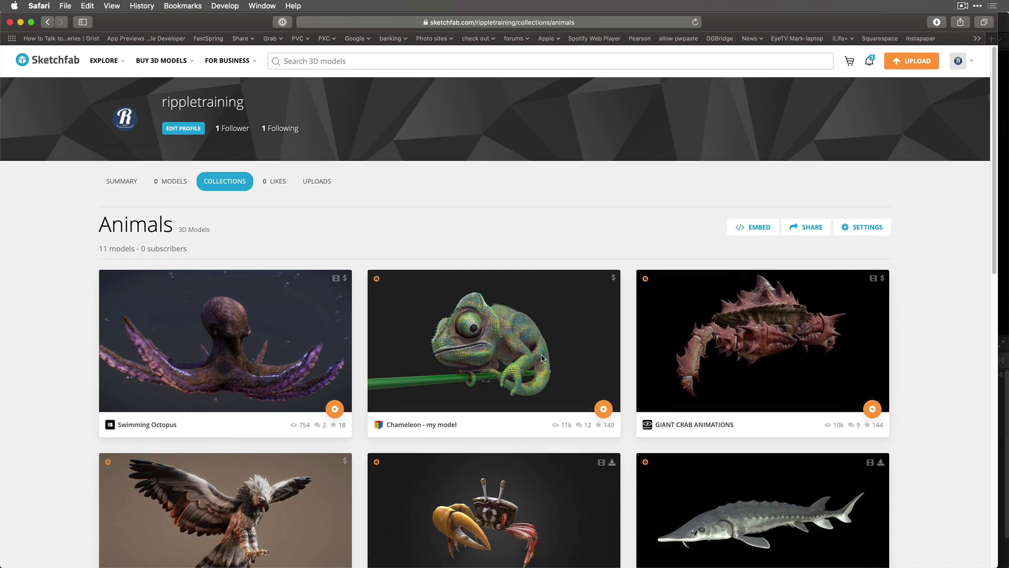
scroll(542, 357, "down", 2)
scroll(544, 357, "down", 1)
left_click(552, 345)
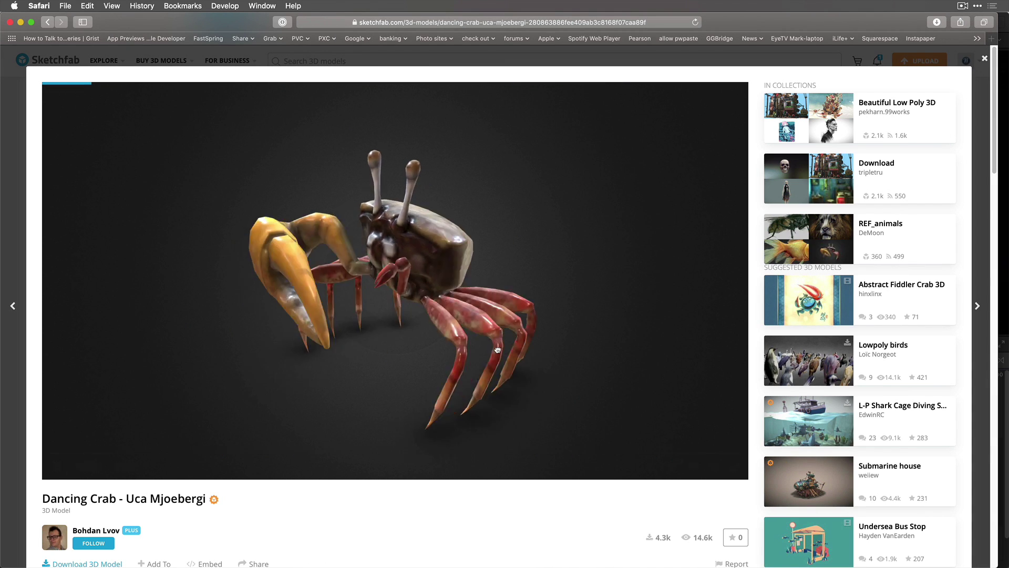
left_click_drag(489, 349, 538, 345)
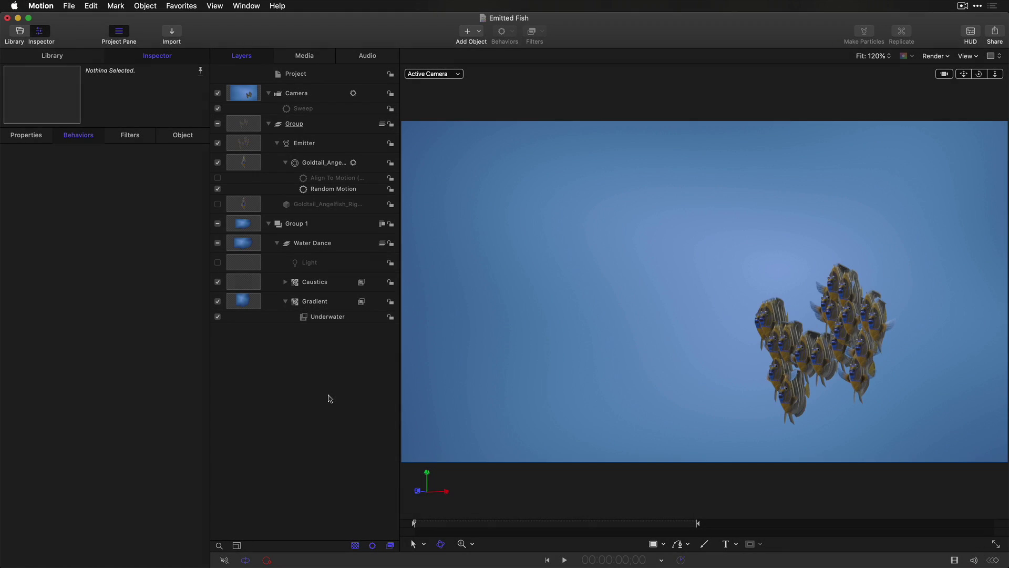
Play the Emitted Fish school animation
key("space")
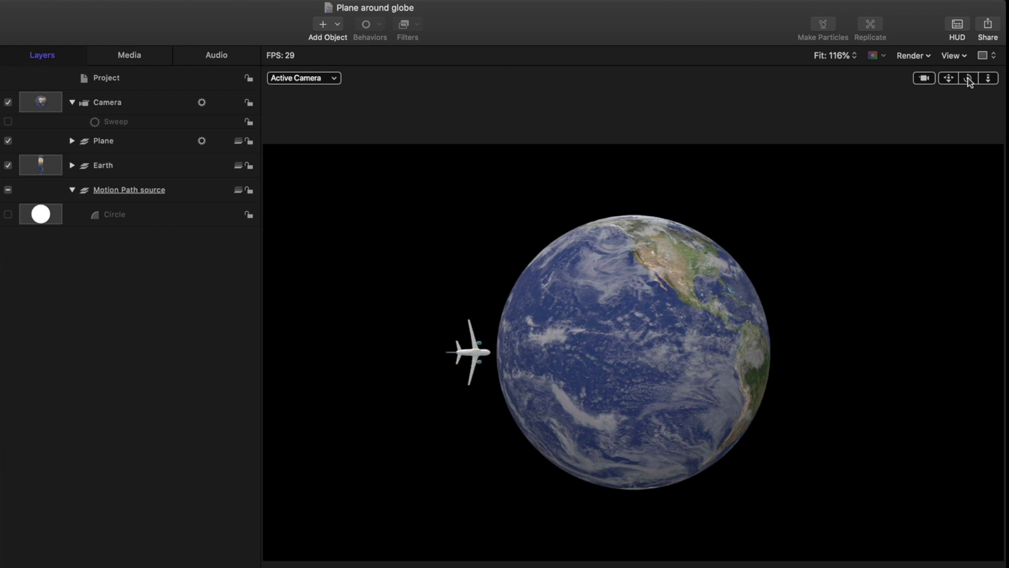
Orbit the globe scene with the circling plane from north pole to south pole
left_click(967, 78)
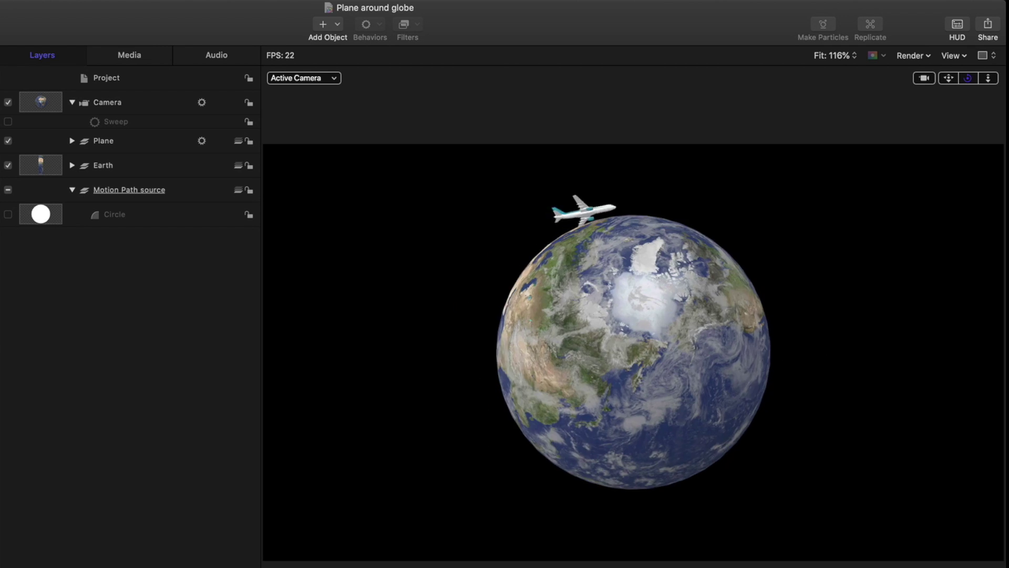
left_click_drag(967, 77, 970, 81)
left_click(969, 81)
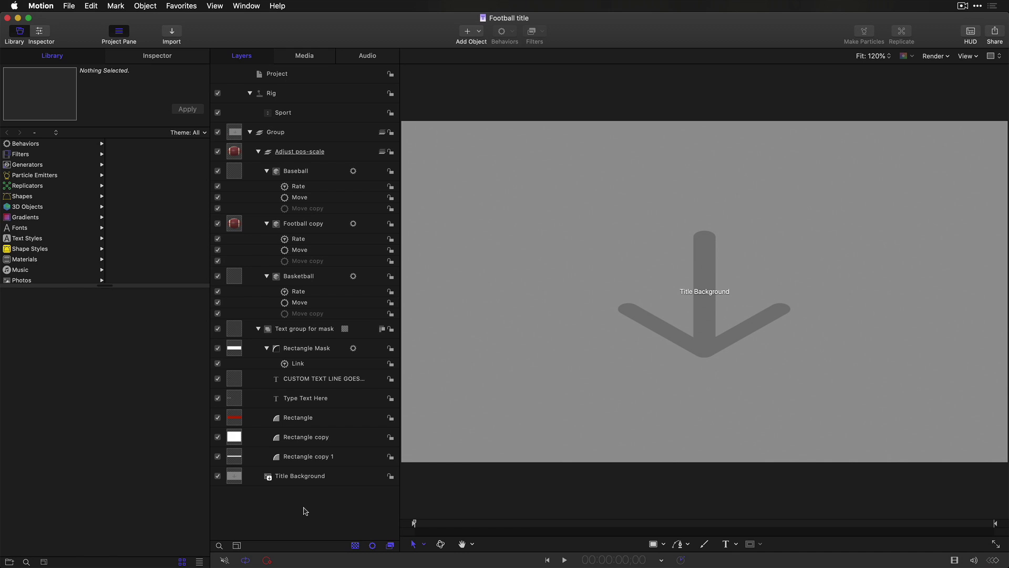
Preview the football lower third, then publish it as Sports LT in Ripple 3D Lower Thirds
key("space")
left_click(70, 6)
left_click(110, 77)
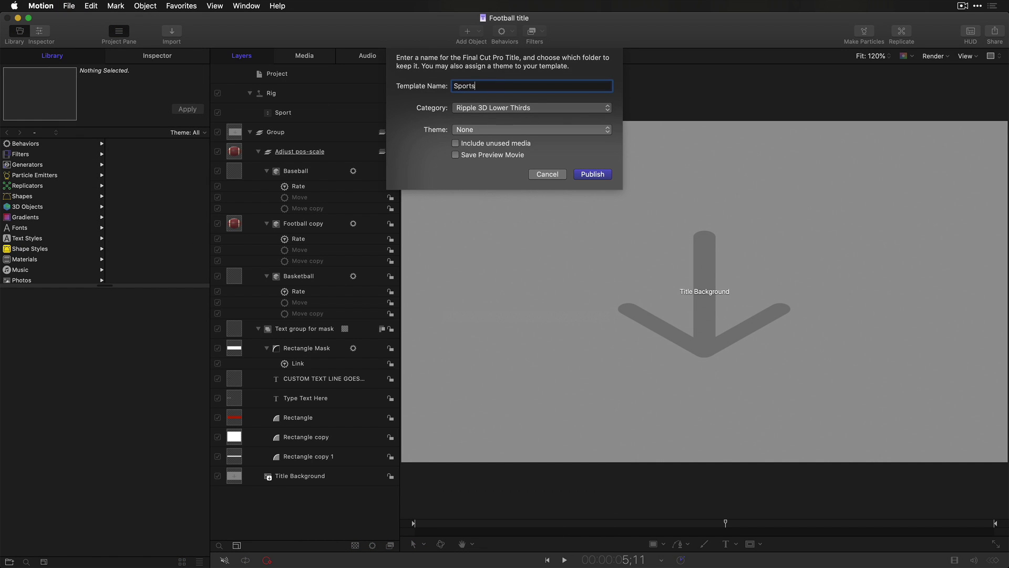
left_click(593, 174)
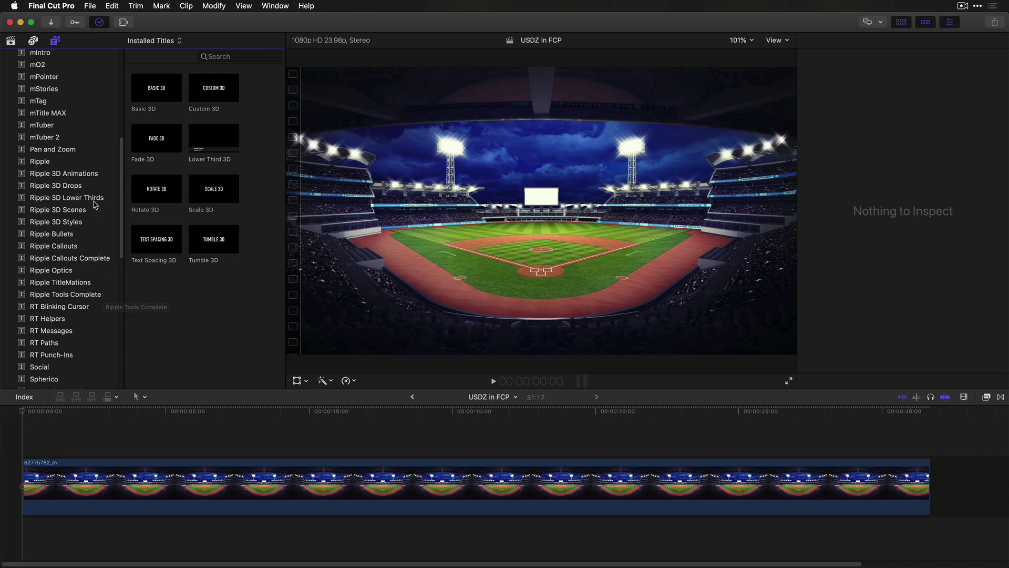
Connect the Sports LT title above the stadium clip, play it from the start, and select it
left_click(95, 202)
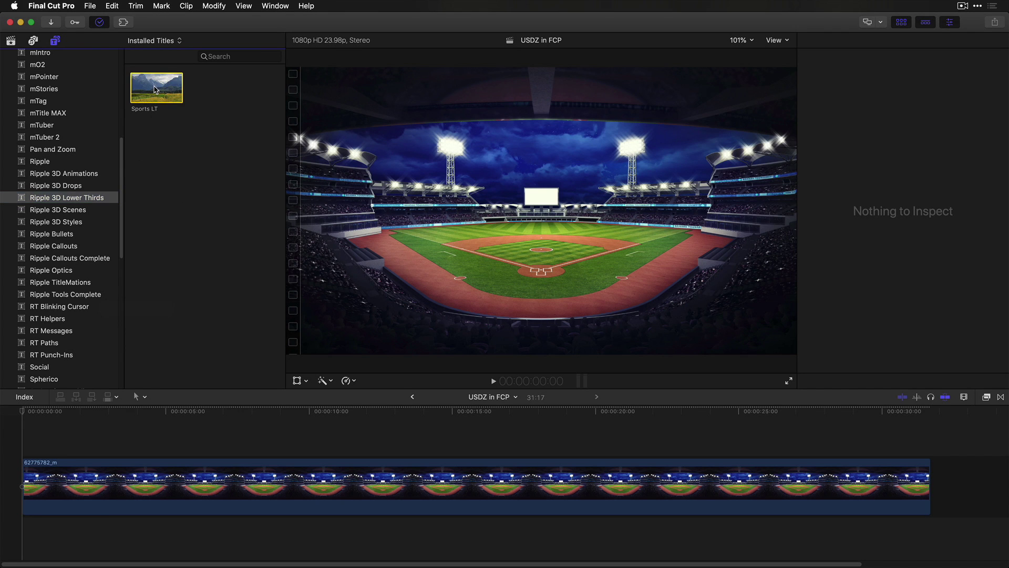
key("q")
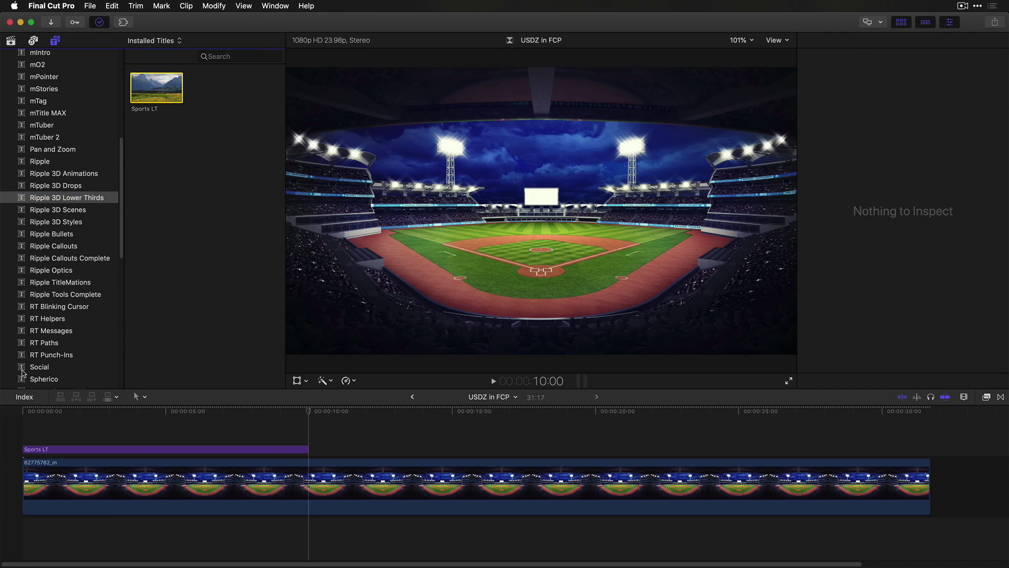
key("Home")
key("space")
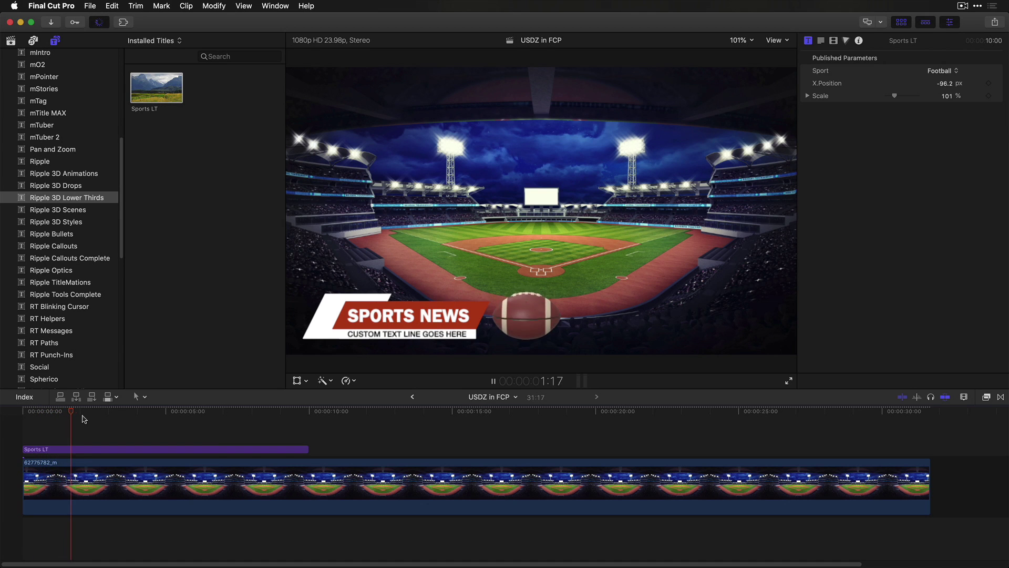
key("space")
left_click(100, 450)
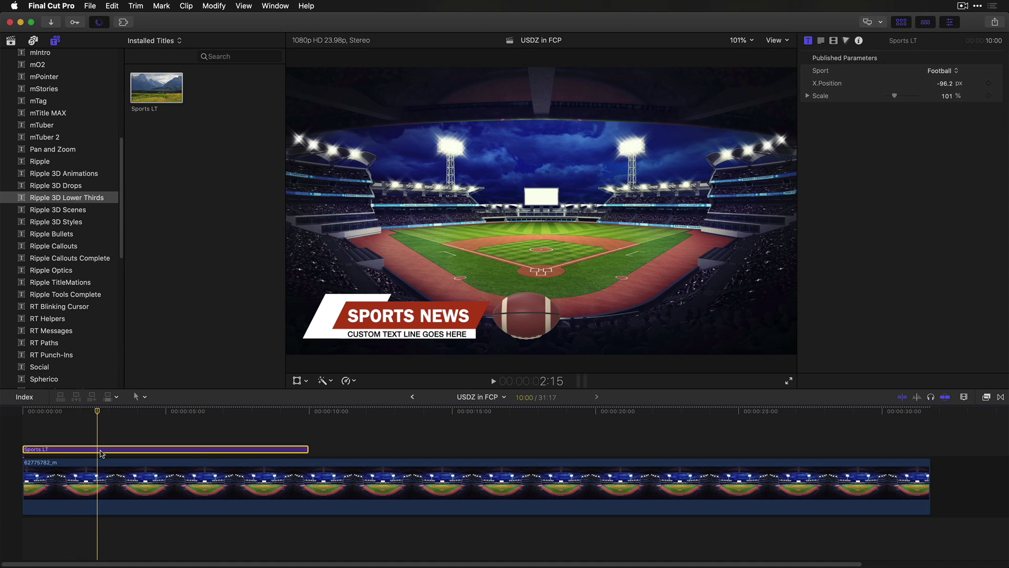
Replace the custom text line with SAN FRANCISCO GIANTS OPENER
left_click(821, 40)
left_click(947, 381)
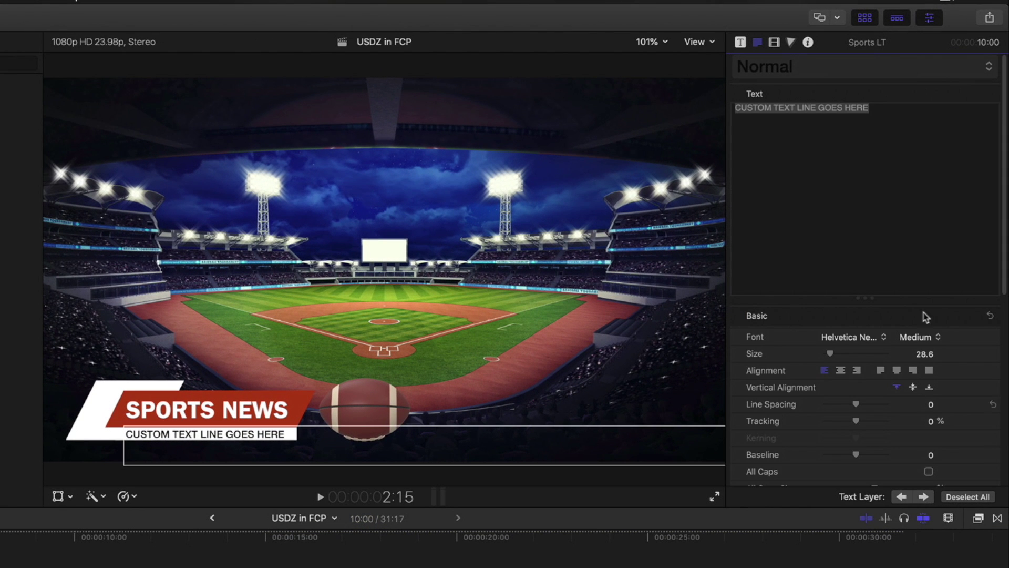
left_click_drag(886, 107, 718, 112)
type("SAN FRANCISCO GIANTS OPENER")
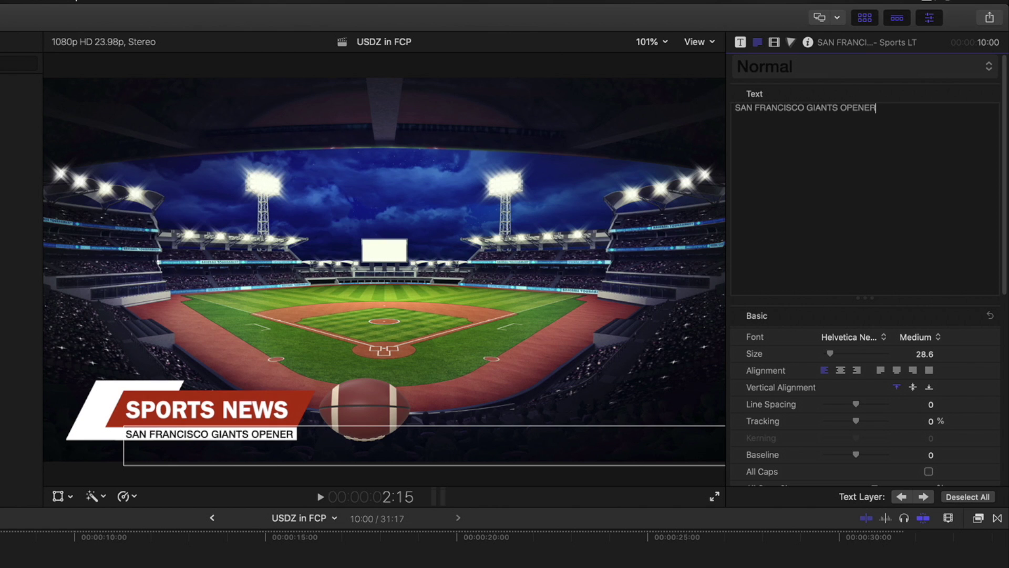
Set the title's Sport to Baseball and its X.Position to -23.43
left_click(741, 43)
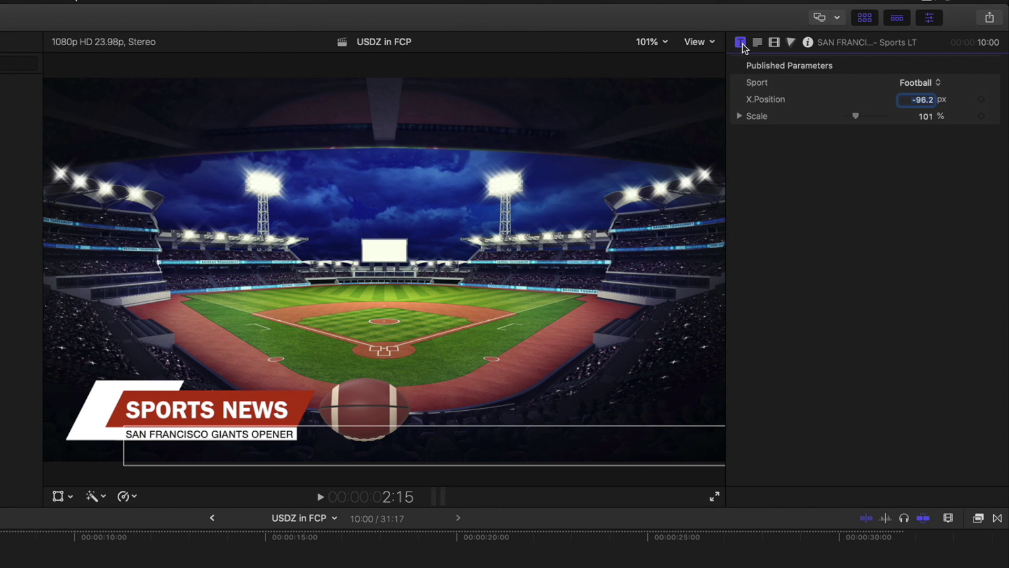
left_click(936, 84)
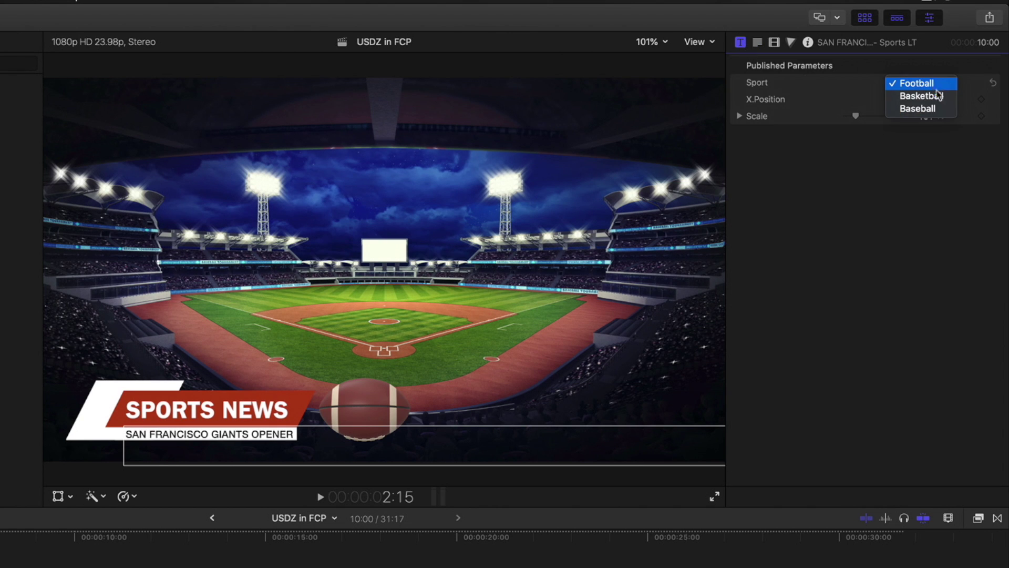
left_click(941, 109)
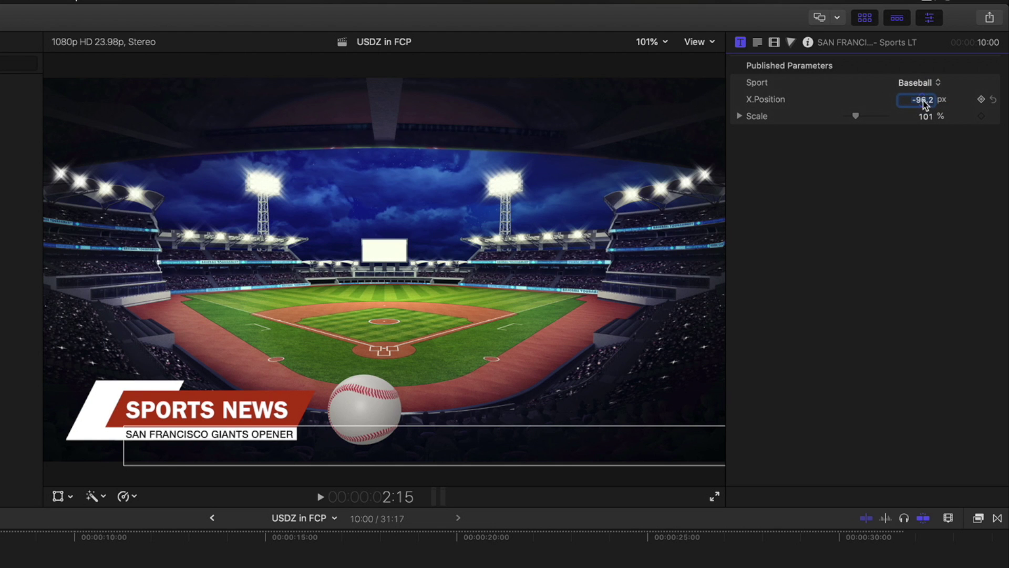
left_click_drag(922, 100, 925, 117)
type("-23.43")
key("Return")
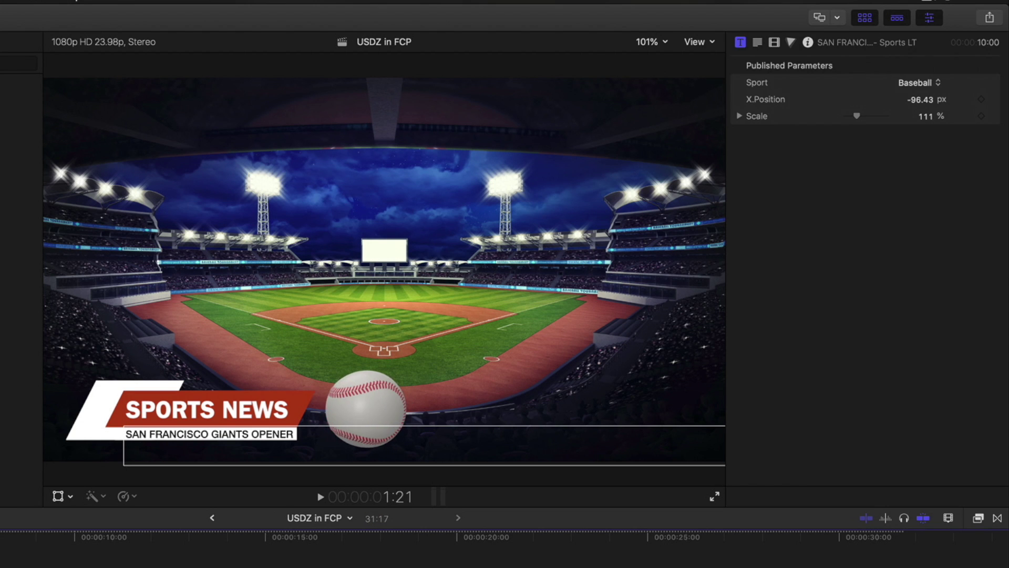
Play the updated lower third back from the start several times
key("space")
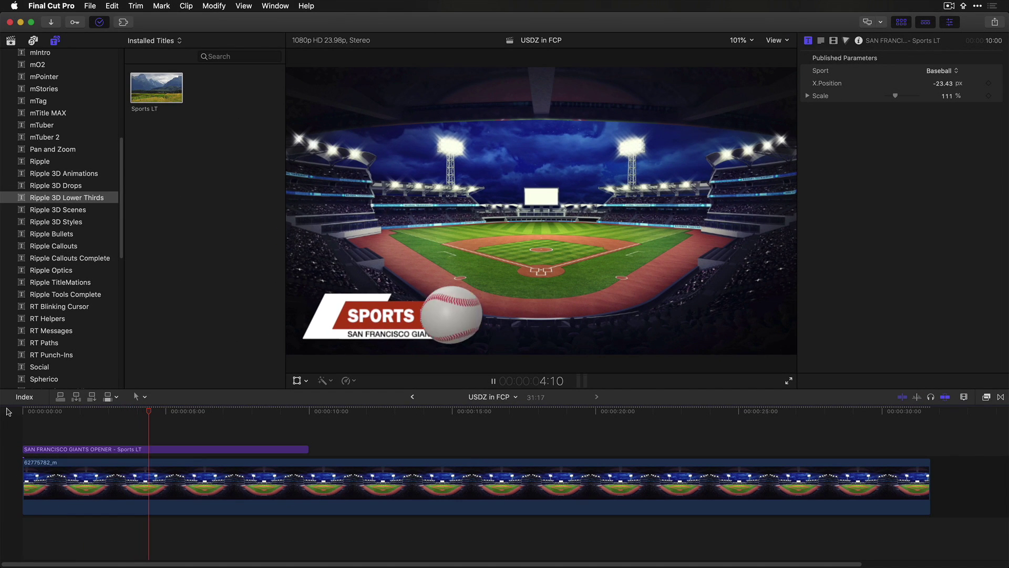
key("Home")
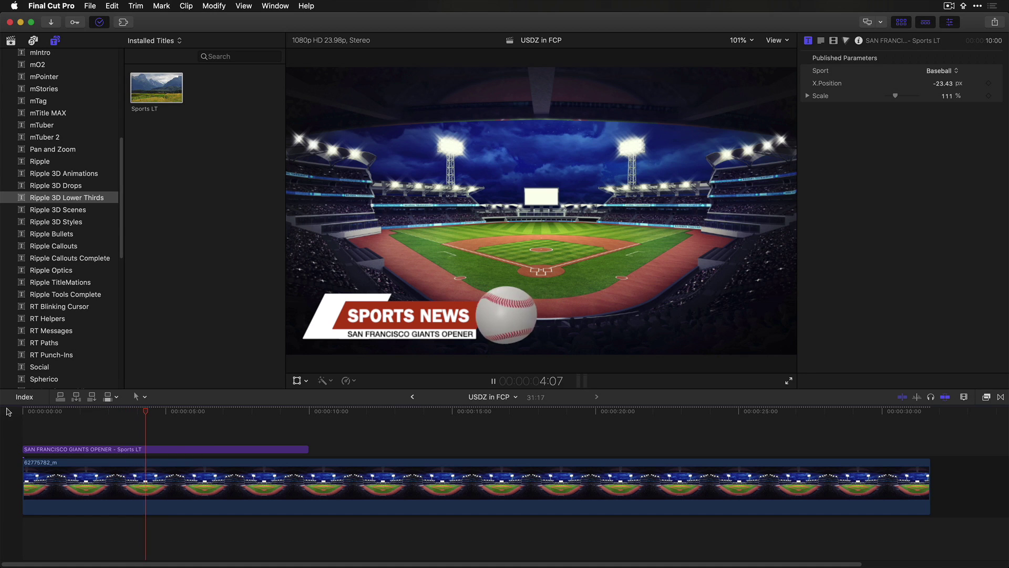
key("Home")
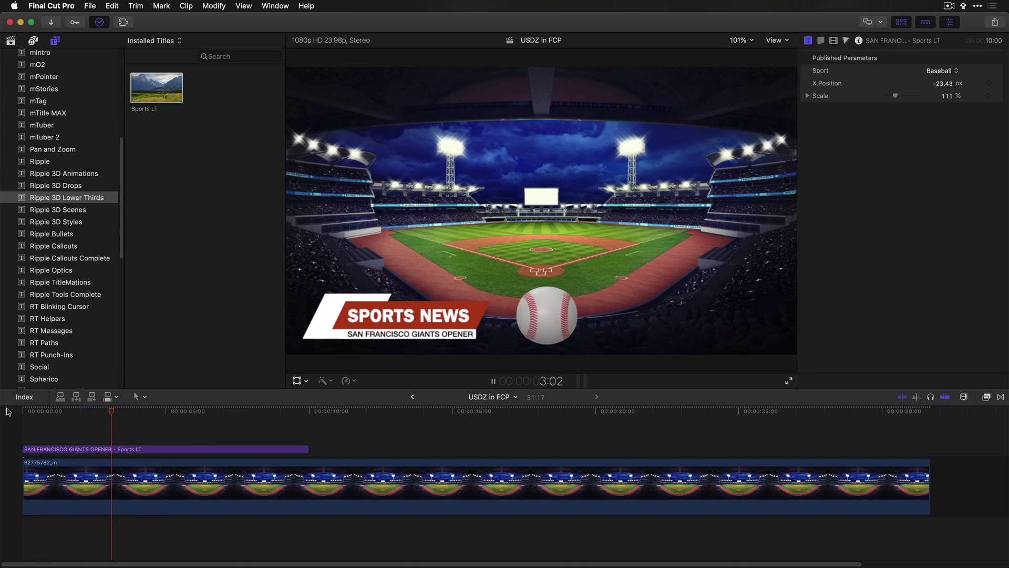
key("Home")
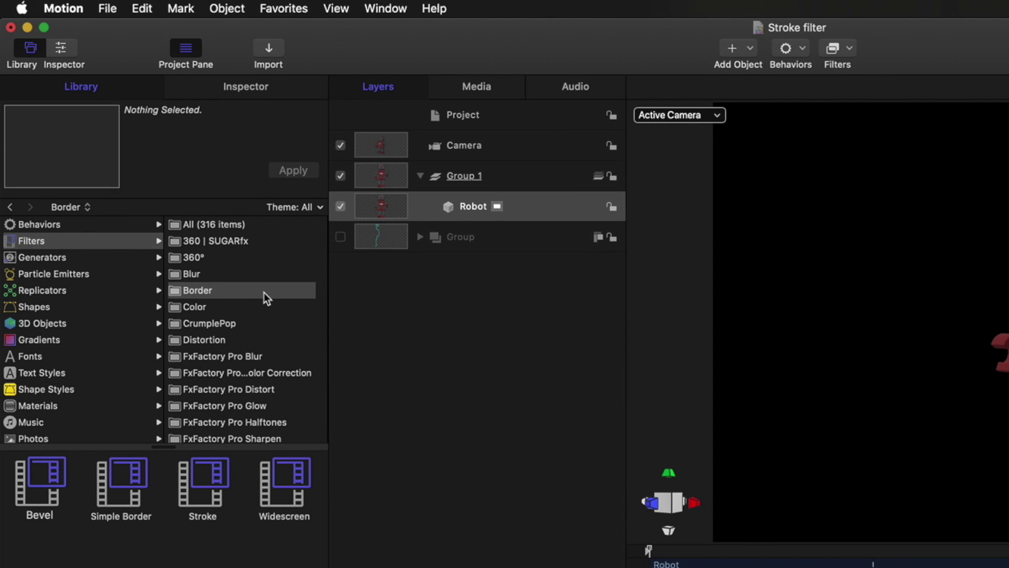
Apply the Stroke filter to the robot and set its colour to yellow
left_click_drag(200, 481, 536, 212)
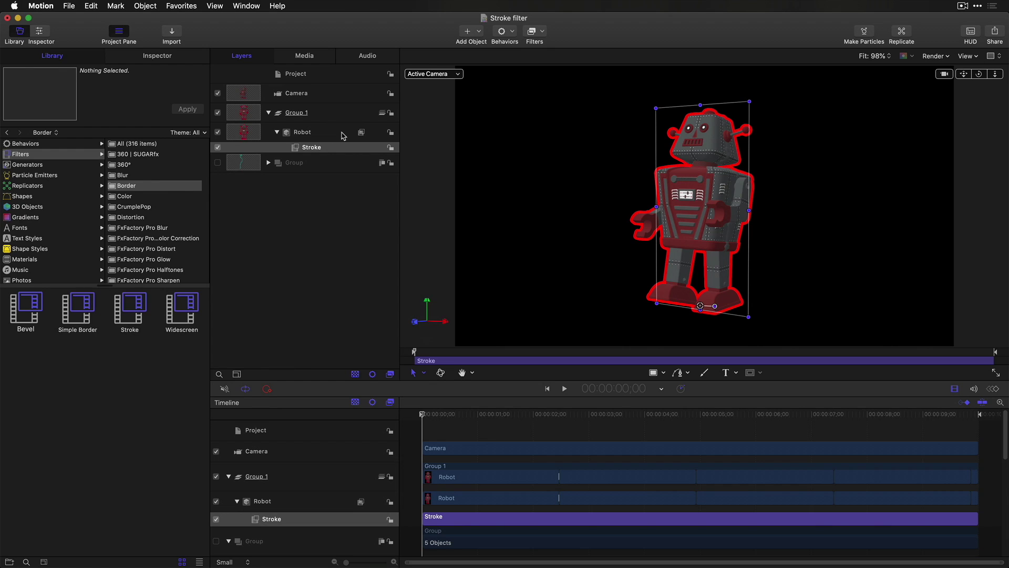
left_click(174, 60)
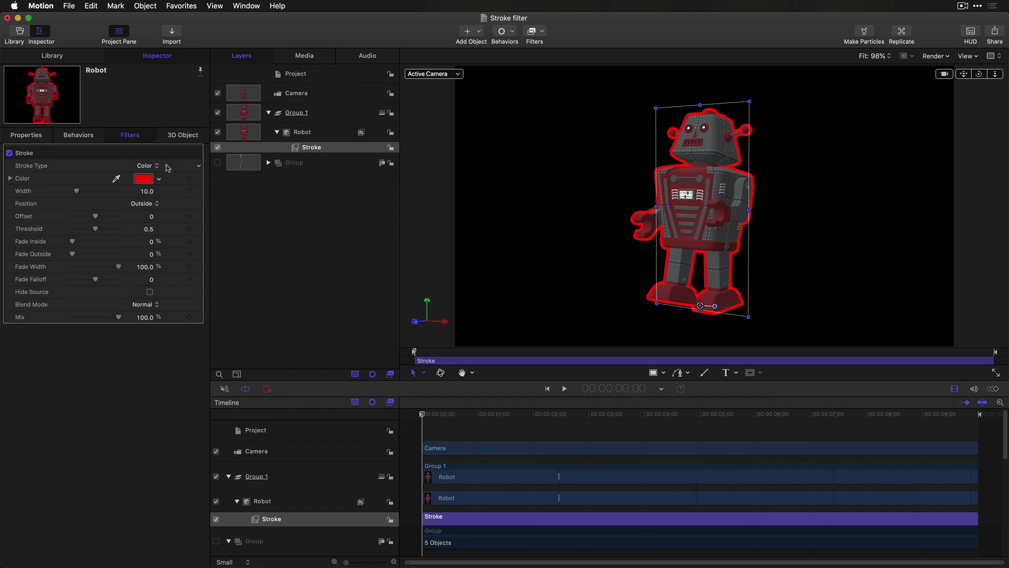
left_click(161, 179)
left_click(180, 203)
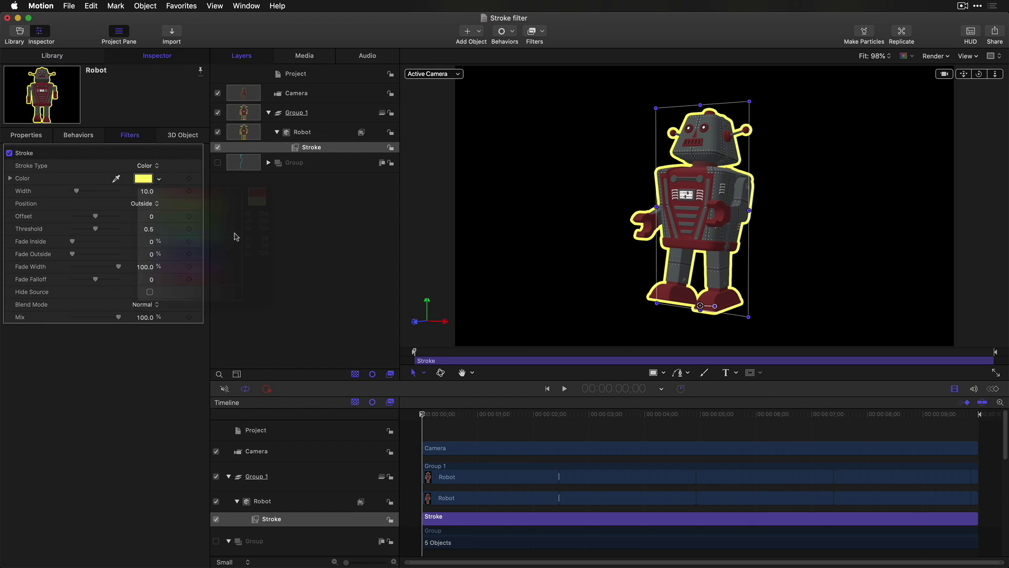
Preview the outline, then tick Hide Source so only the yellow stroke remains
key("space")
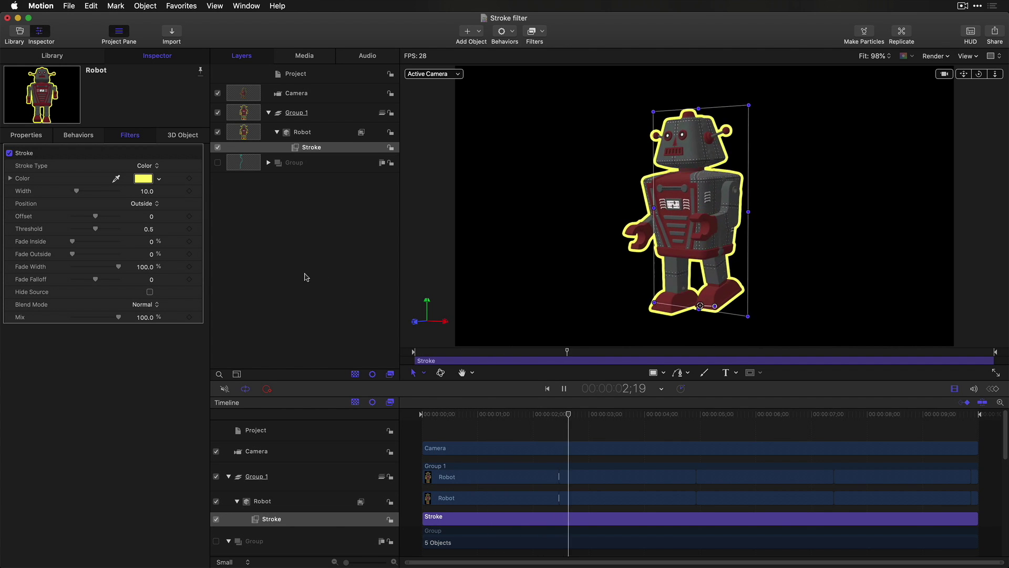
key("space")
left_click(150, 292)
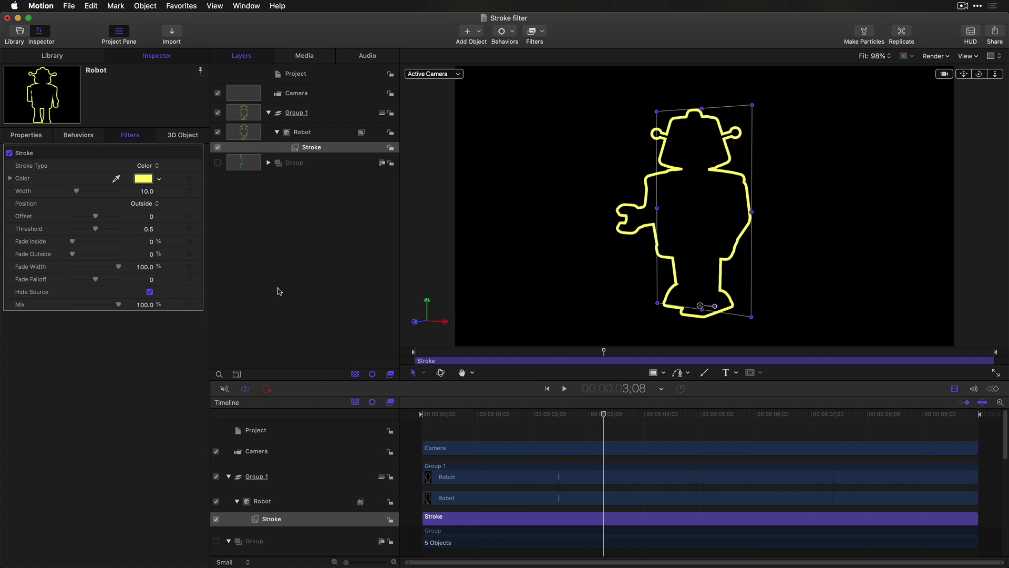
left_click(357, 282)
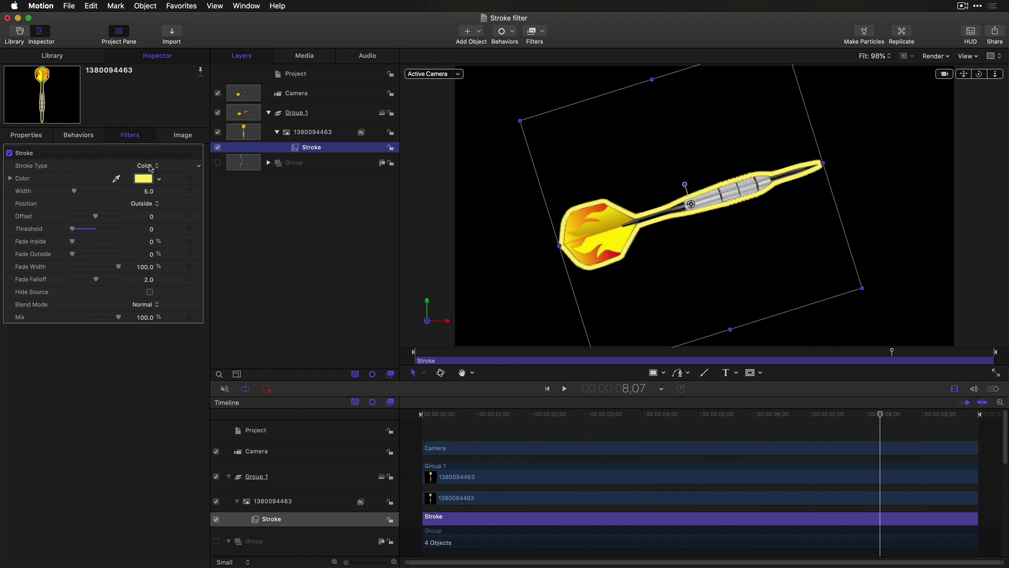
Switch the dart's stroke to Outline Gradient and thicken it to width 19
left_click(150, 167)
left_click(163, 185)
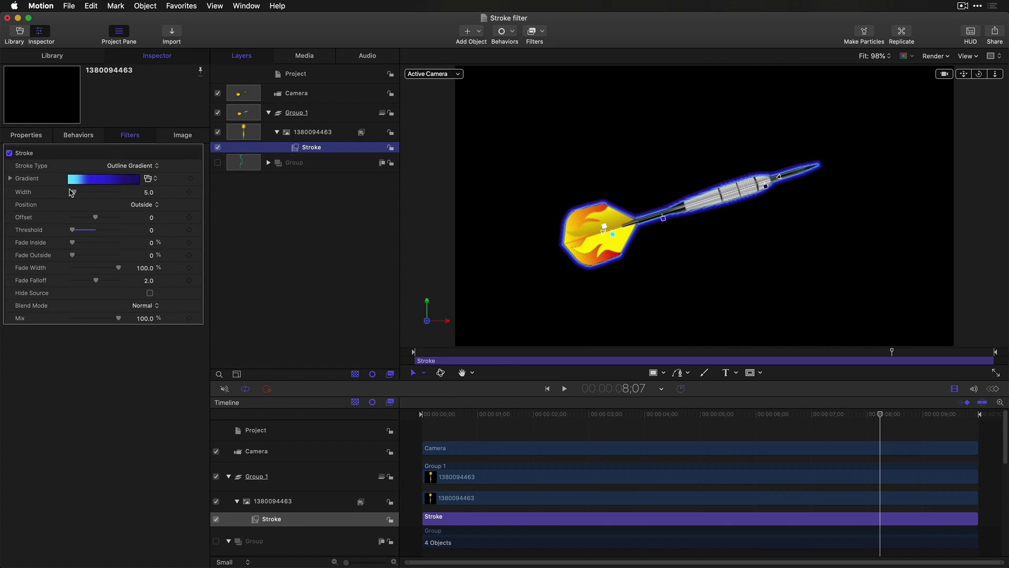
left_click_drag(74, 194, 97, 219)
Make the gradient start yellow-green, push the replicator's stroke outward, then preview the cyclist's magenta outline
left_click_drag(614, 237, 616, 198)
mouse_move(665, 221)
left_mouse_down()
mouse_move(687, 213)
mouse_move(641, 225)
left_mouse_up()
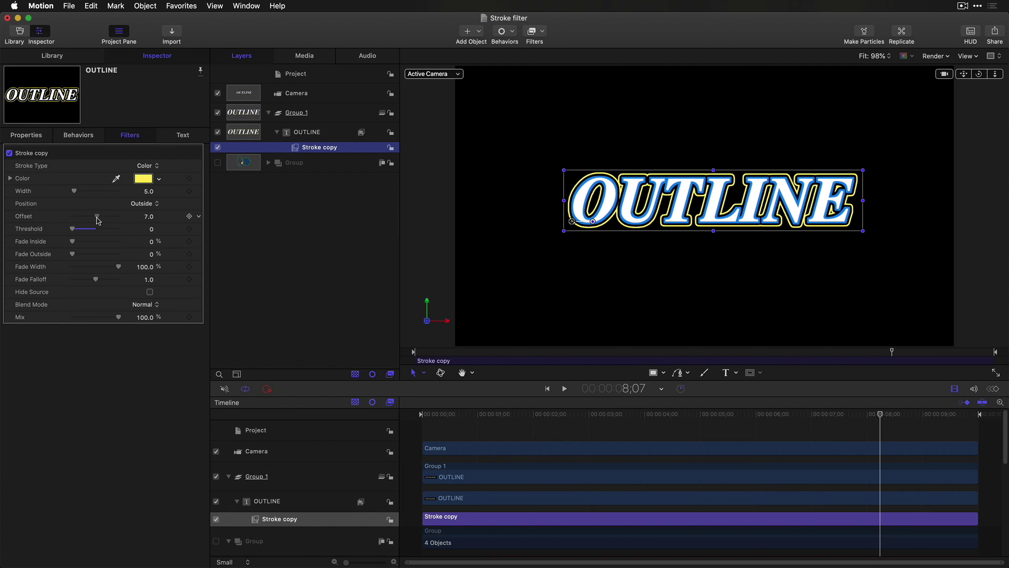
left_click_drag(98, 220, 107, 221)
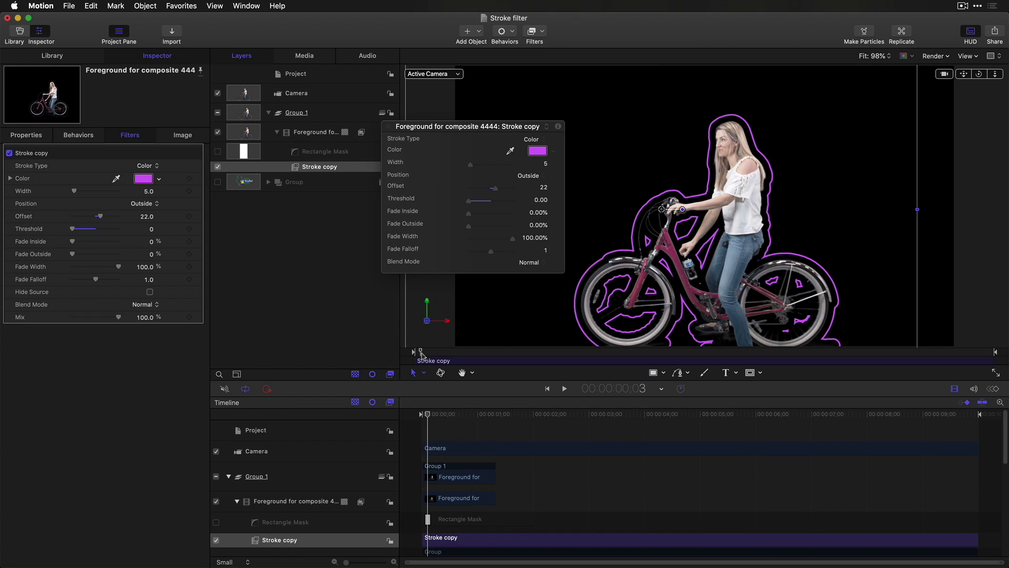
left_click_drag(421, 354, 460, 366)
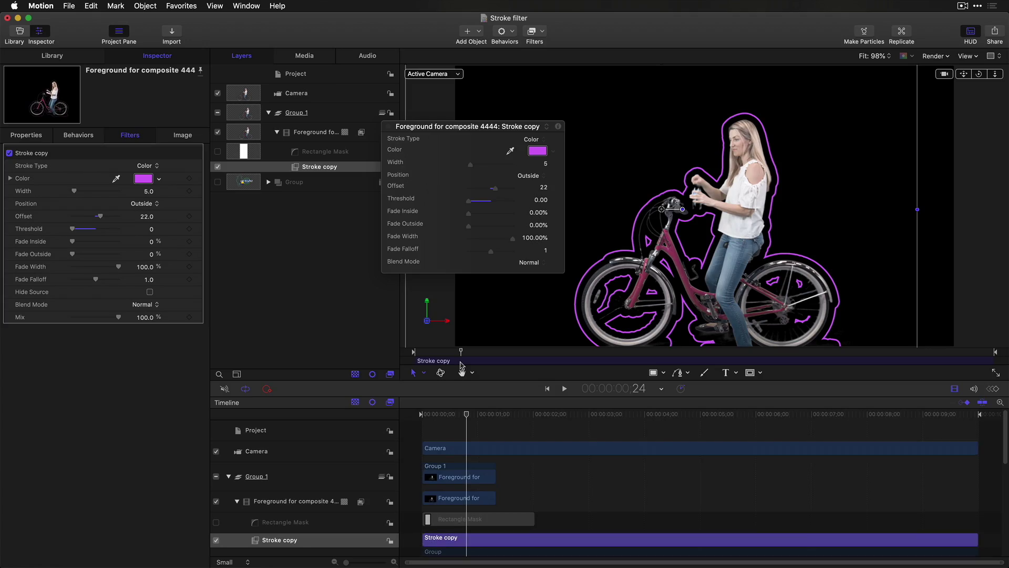